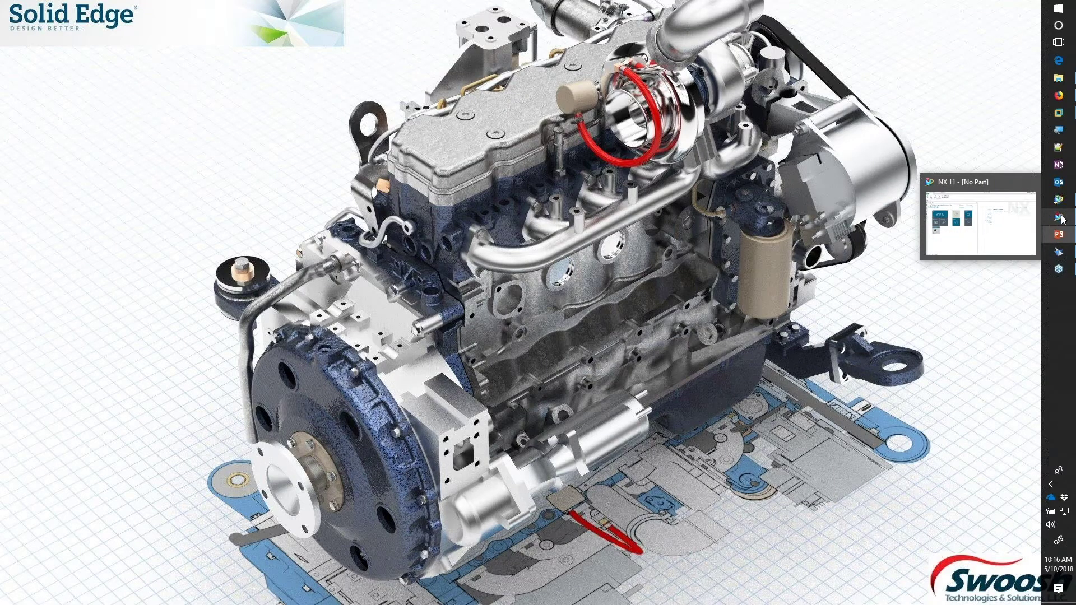
Bring NX 11 forward, show the Active Workspace home panel, and keep the Latest Working revision rule
left_click(1063, 219)
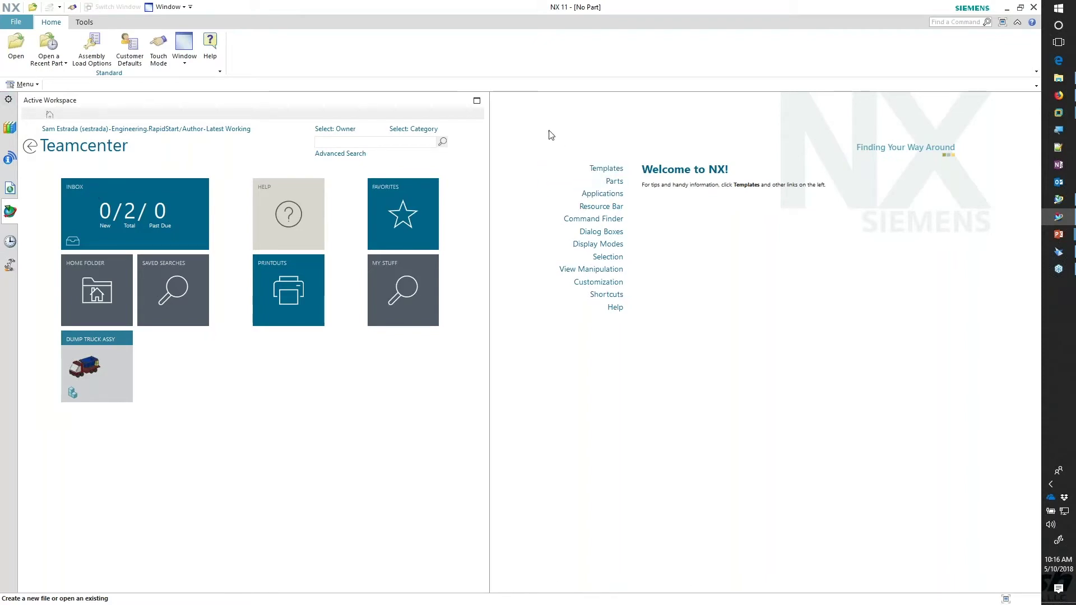
left_click(9, 128)
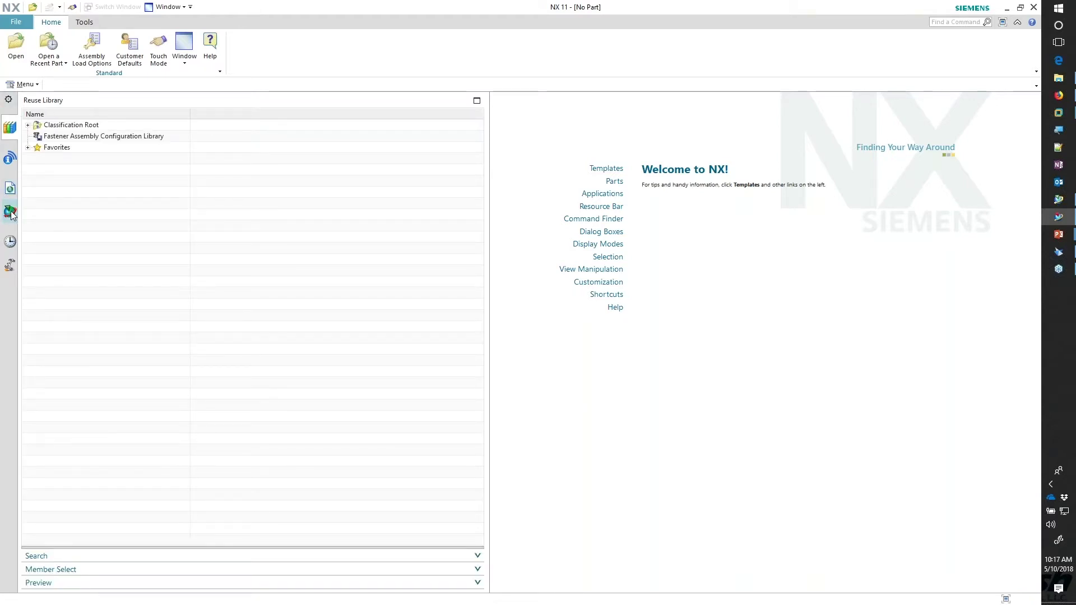
left_click(10, 211)
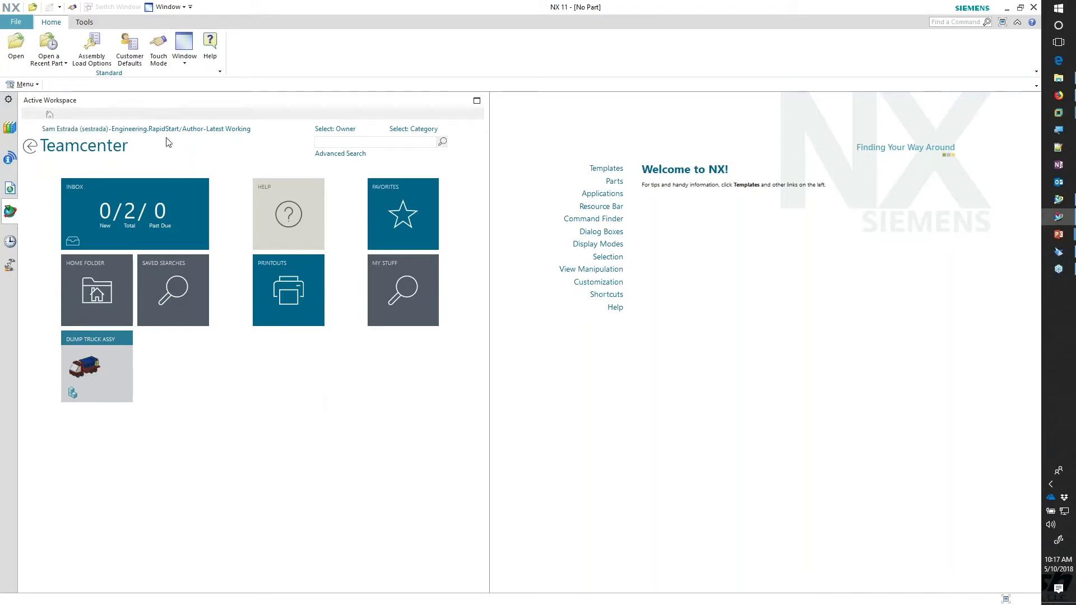
left_click(236, 134)
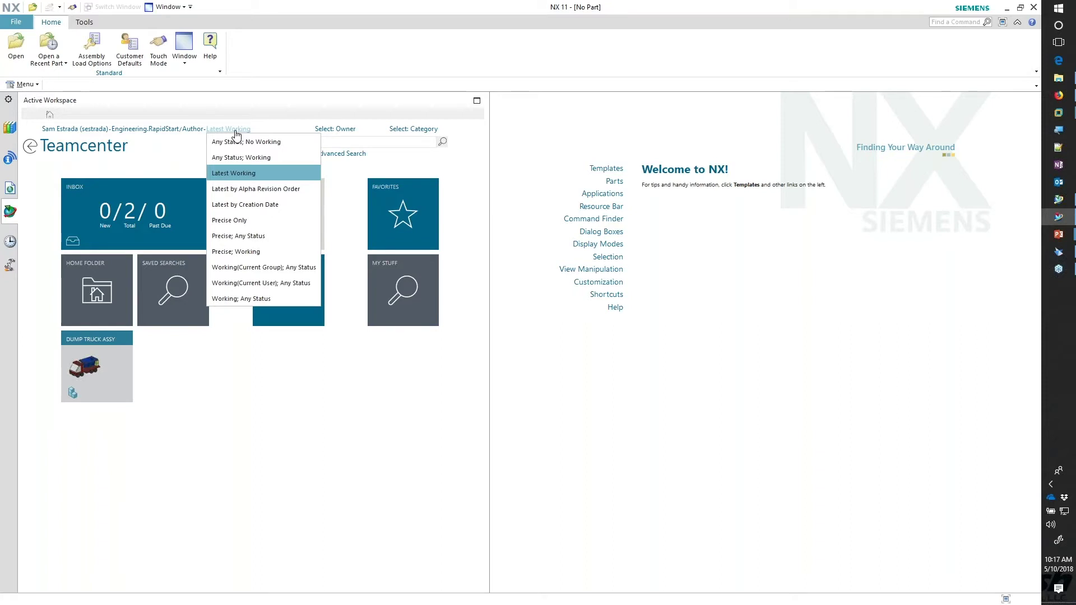
left_click(165, 153)
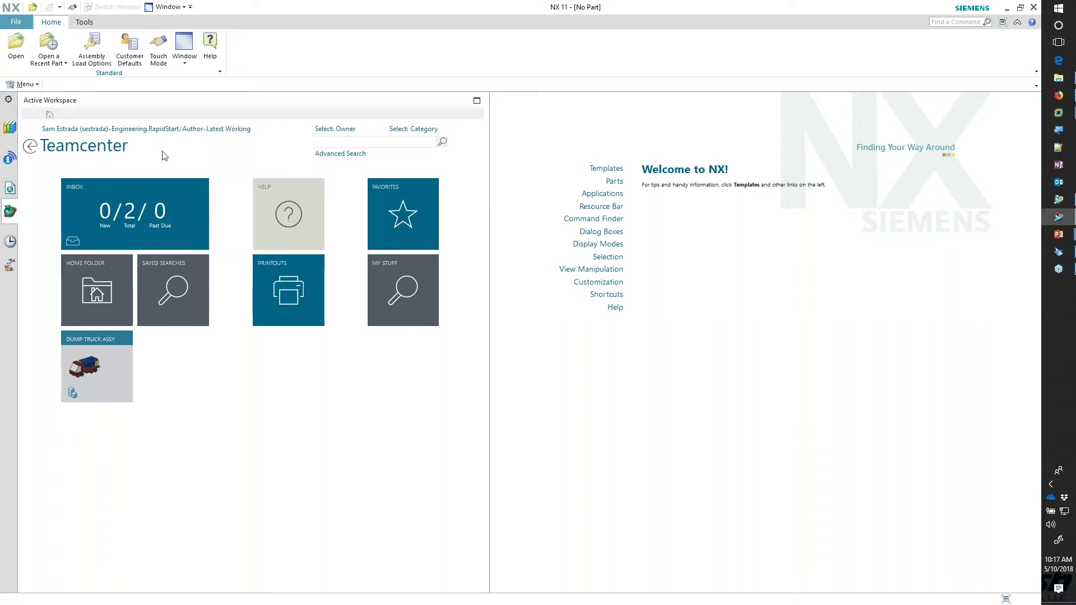
left_click(348, 141)
Search Teamcenter for 000*, then toggle the Engineering and dba group filters back off
type("0")
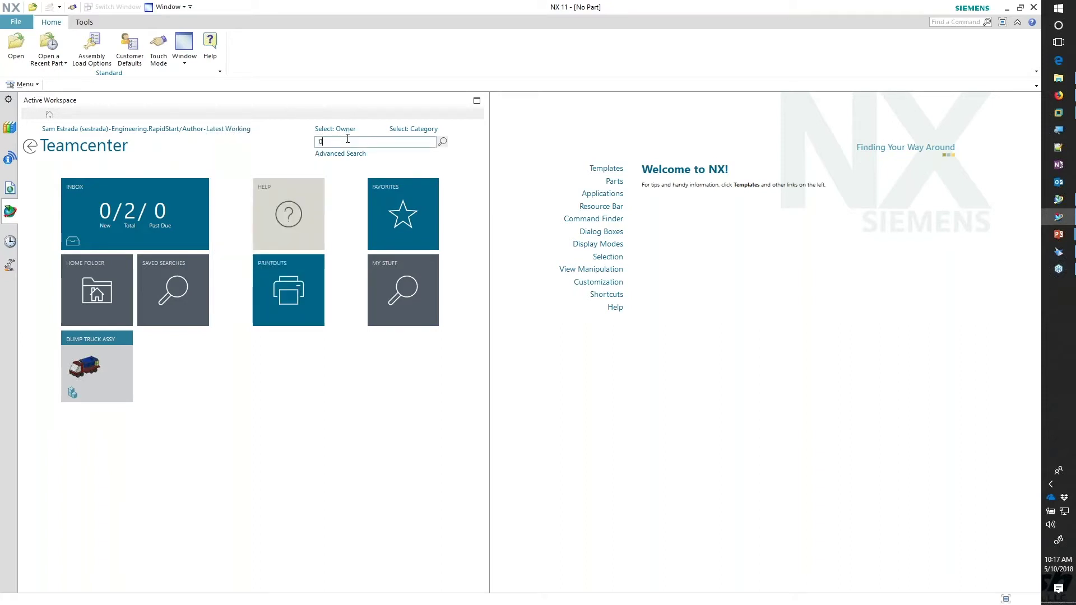
type("00*")
key("Return")
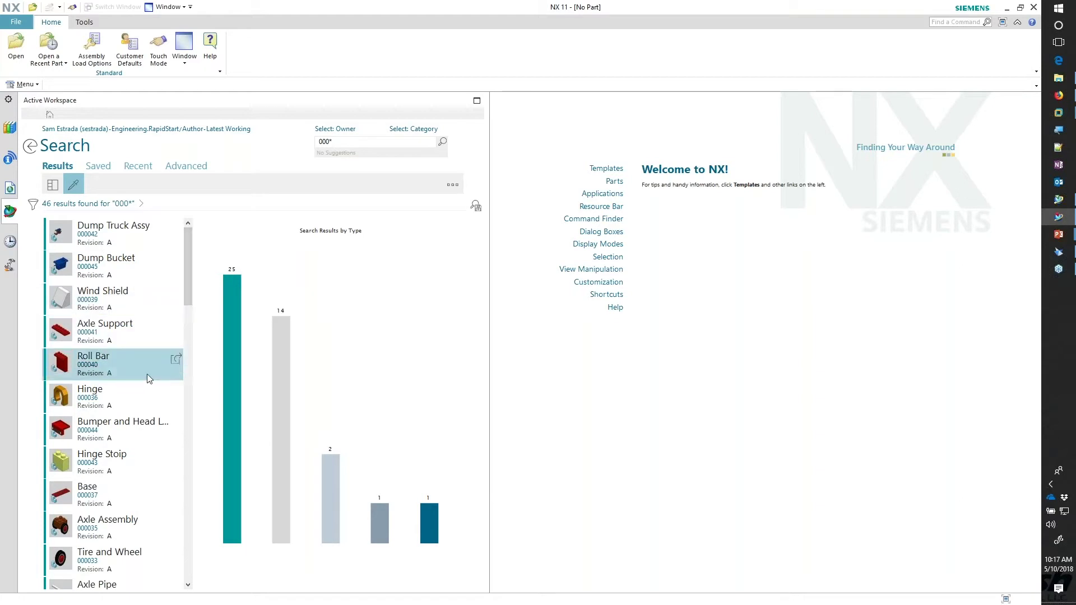
left_click(33, 207)
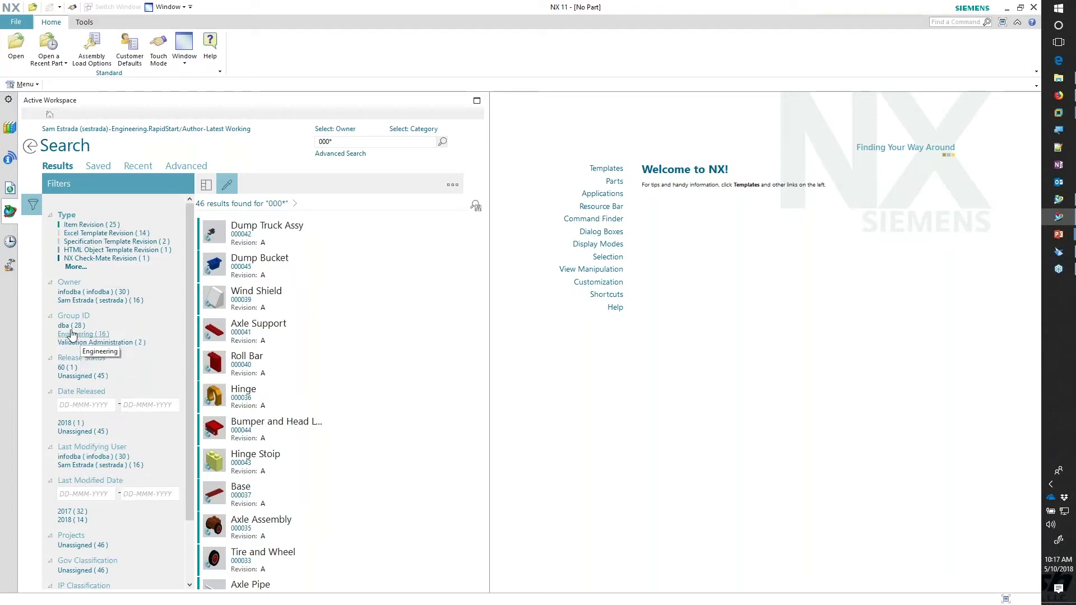
left_click(104, 343)
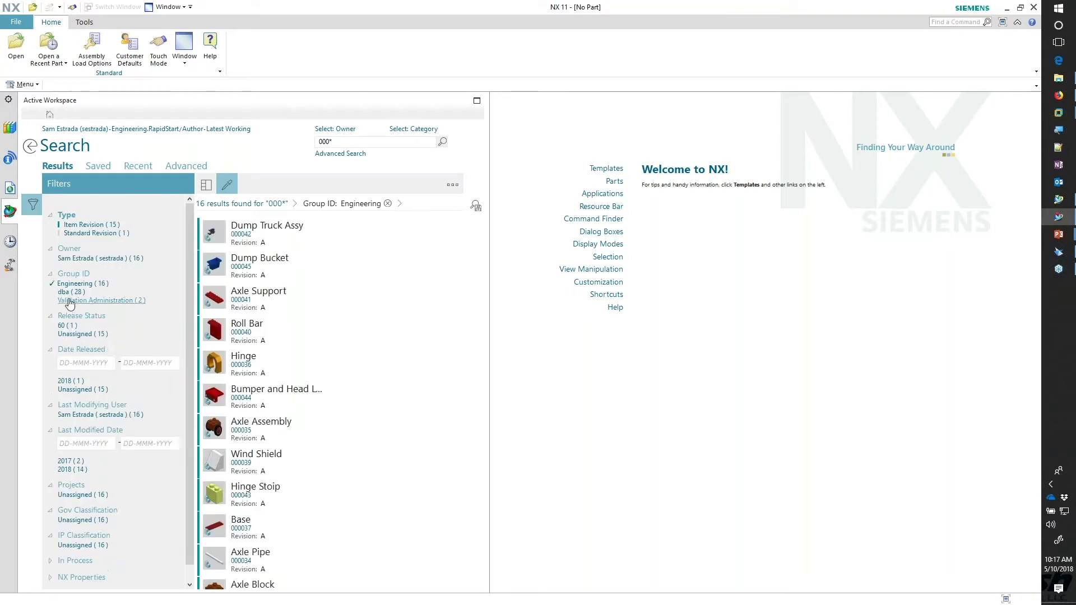
left_click(69, 295)
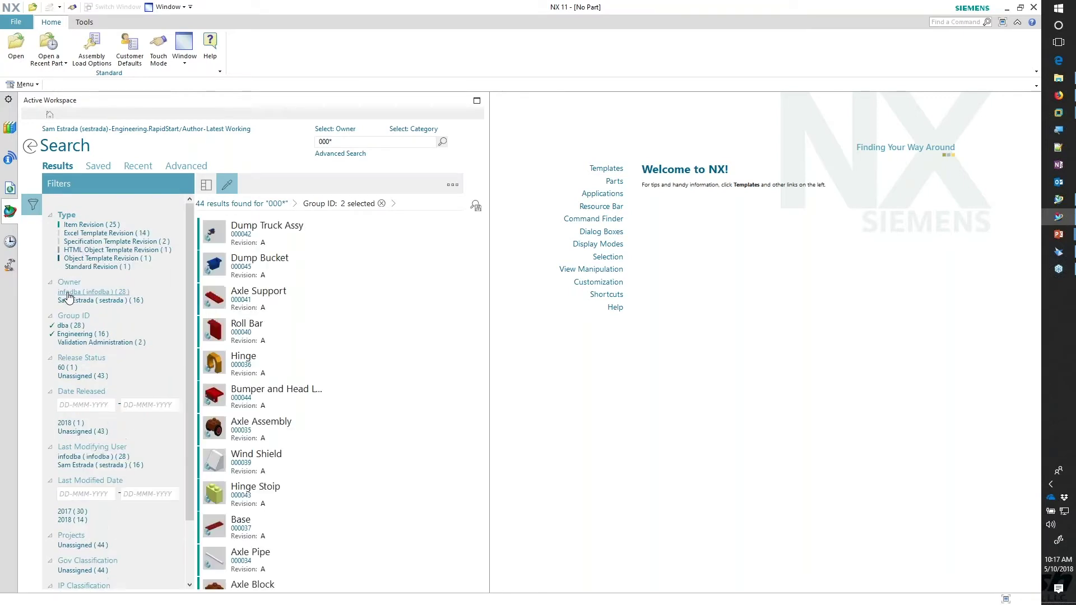
left_click(63, 326)
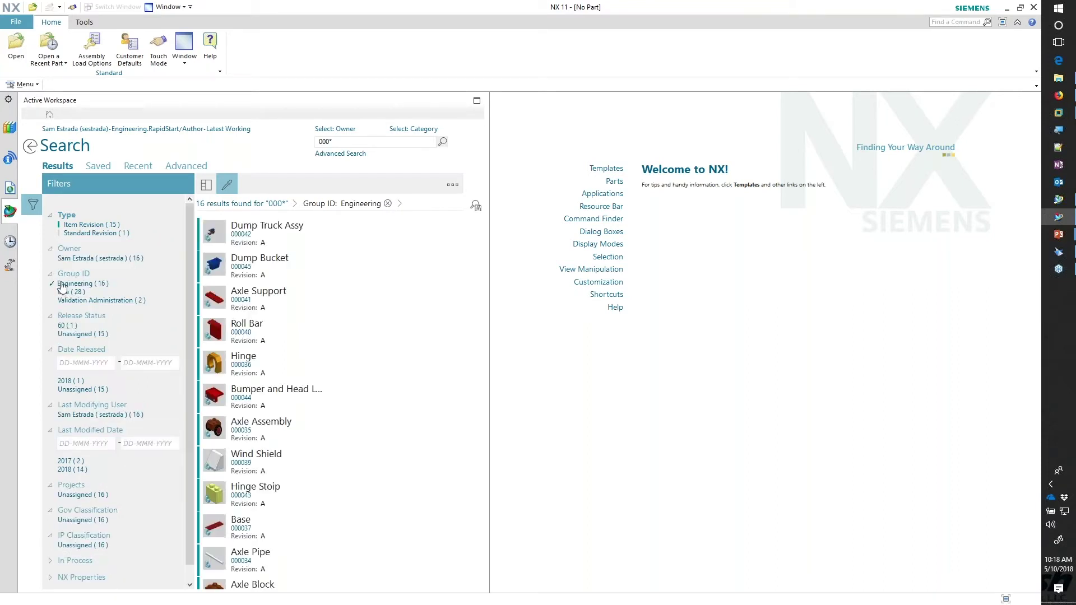
left_click(61, 284)
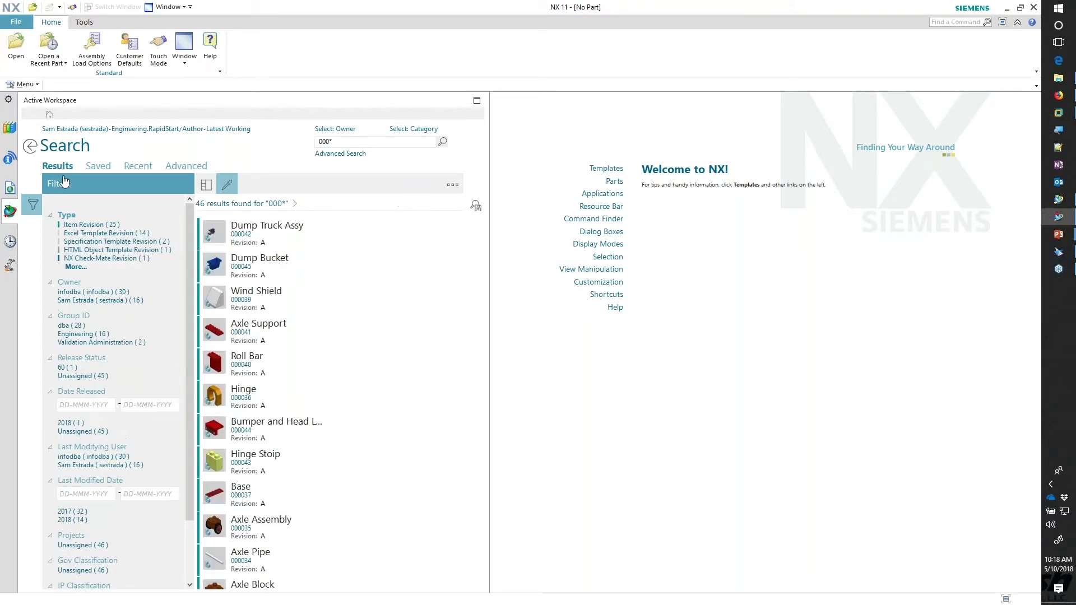
left_click(32, 215)
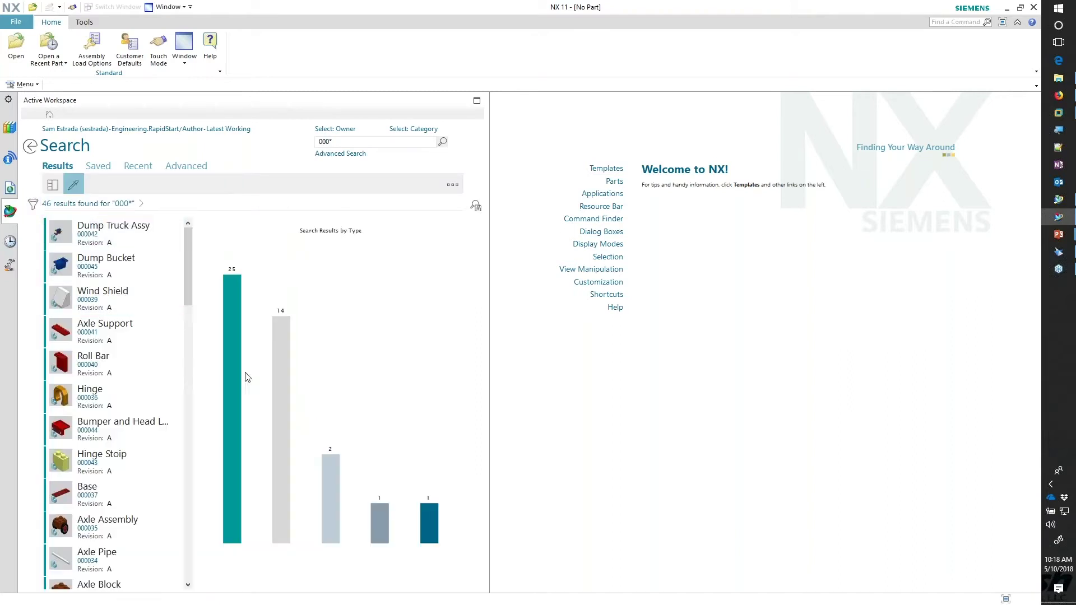
Review the 46 results and their chart by type, then open the Dump Truck Assy item
mouse_move(281, 360)
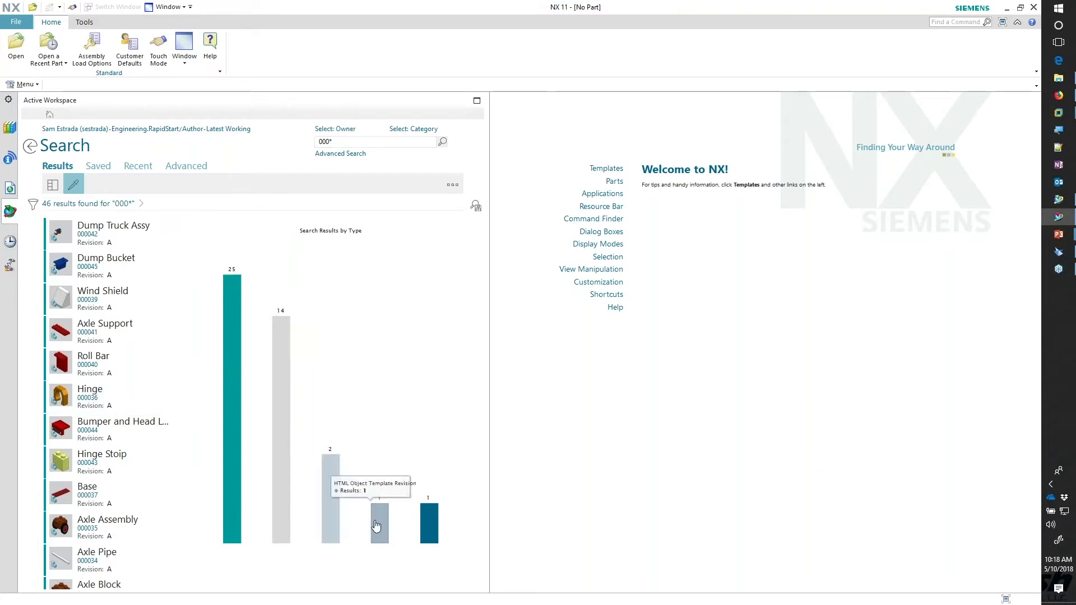
scroll(140, 406, "down", 3)
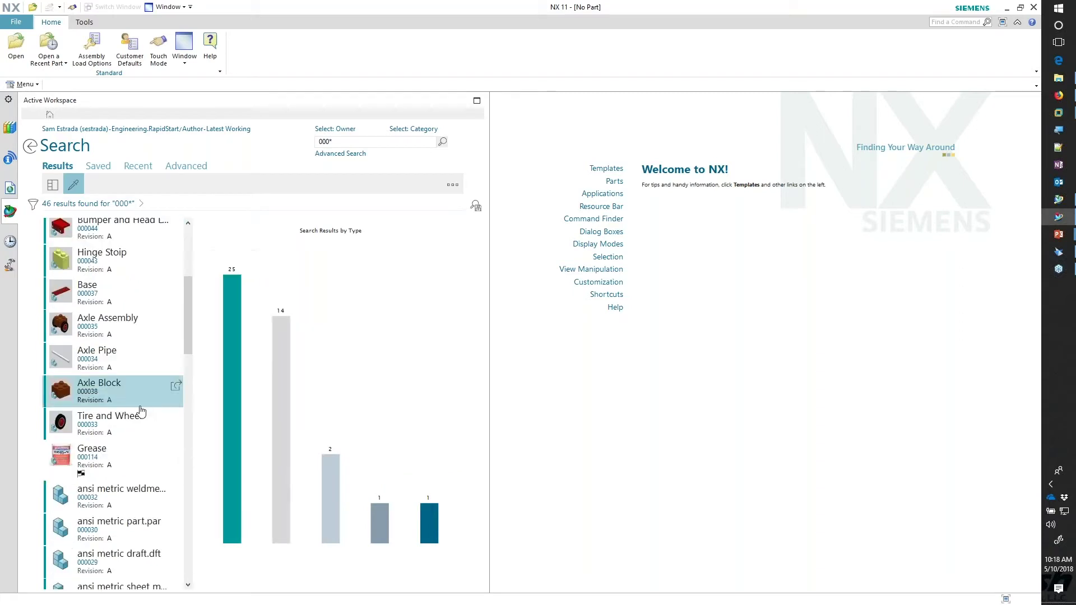
scroll(137, 392, "up", 3)
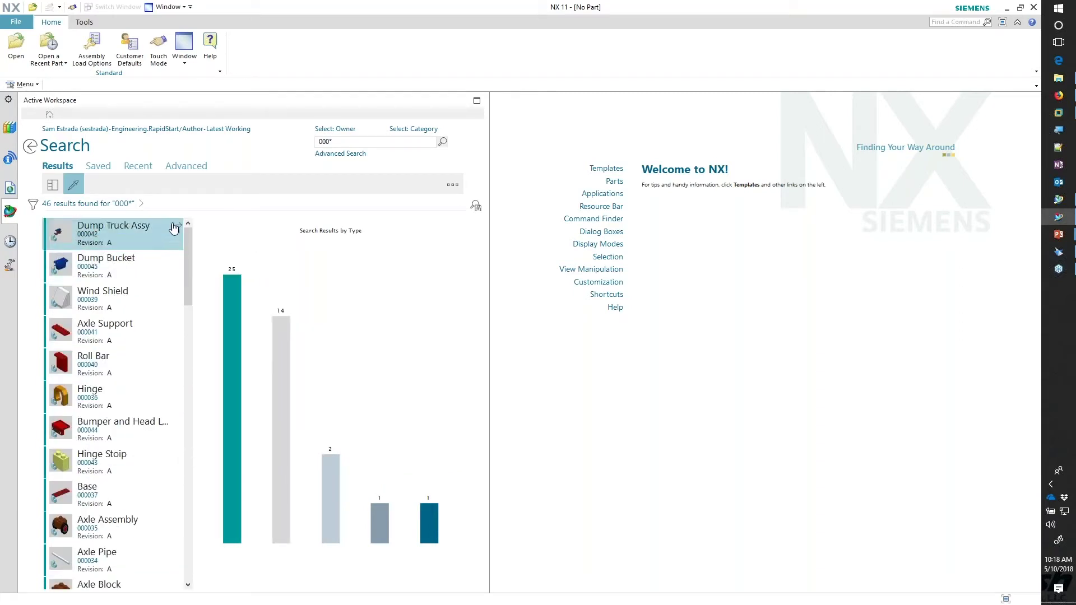
left_click(113, 226)
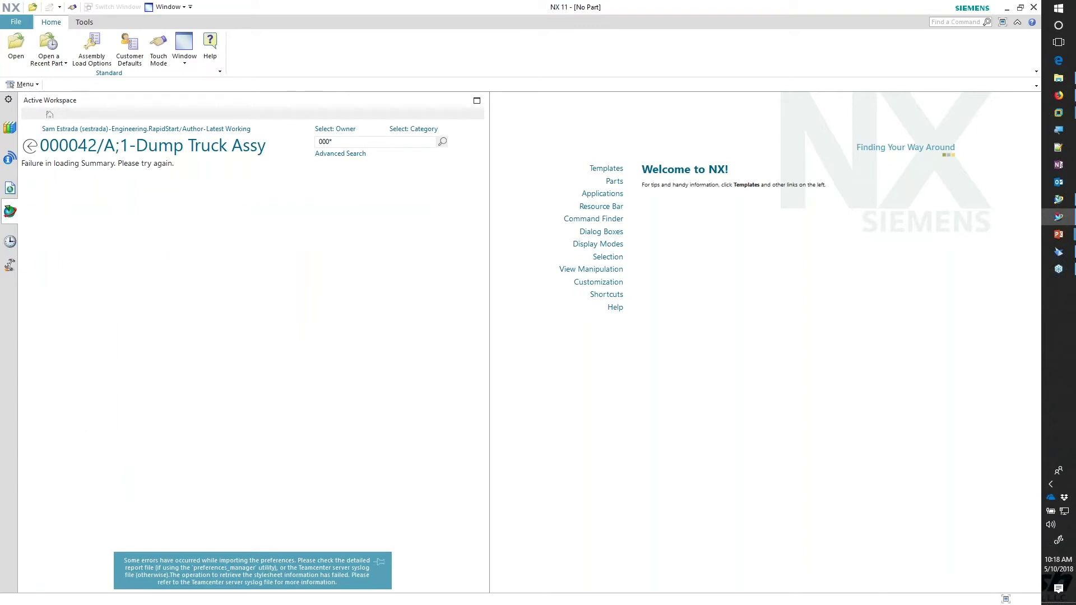
Open the Dump Bucket item and load its 000045-A UGMASTER file into the NX graphics window
left_click(31, 147)
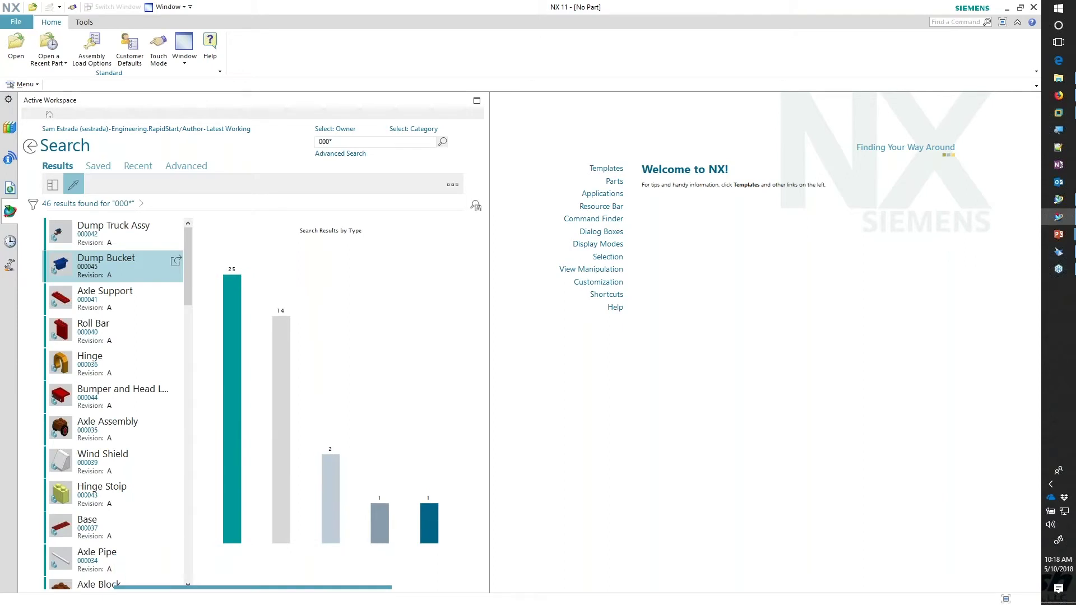
left_click(112, 263)
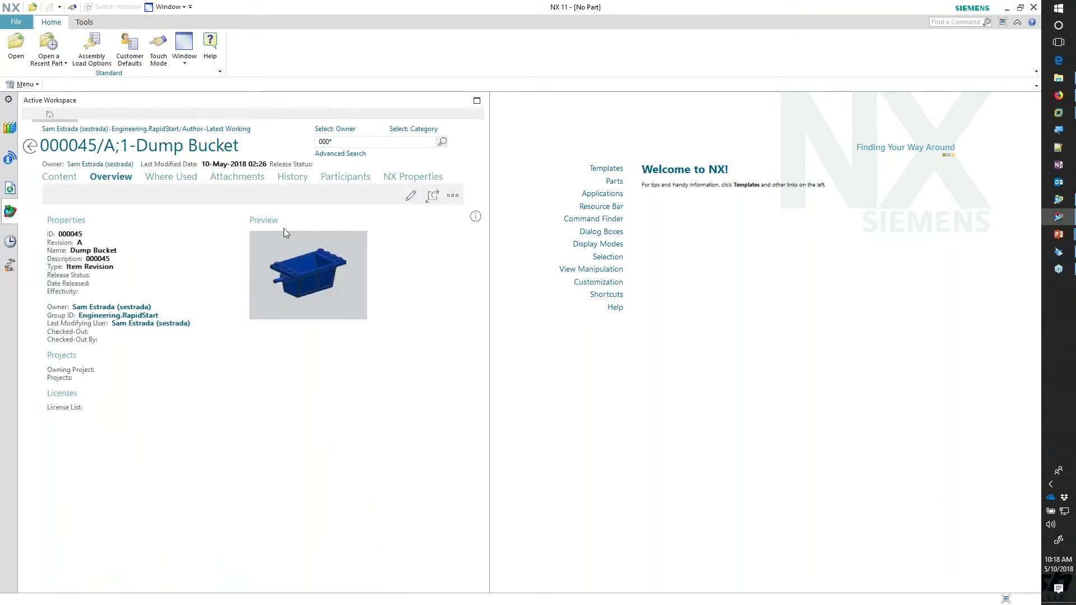
left_click(235, 178)
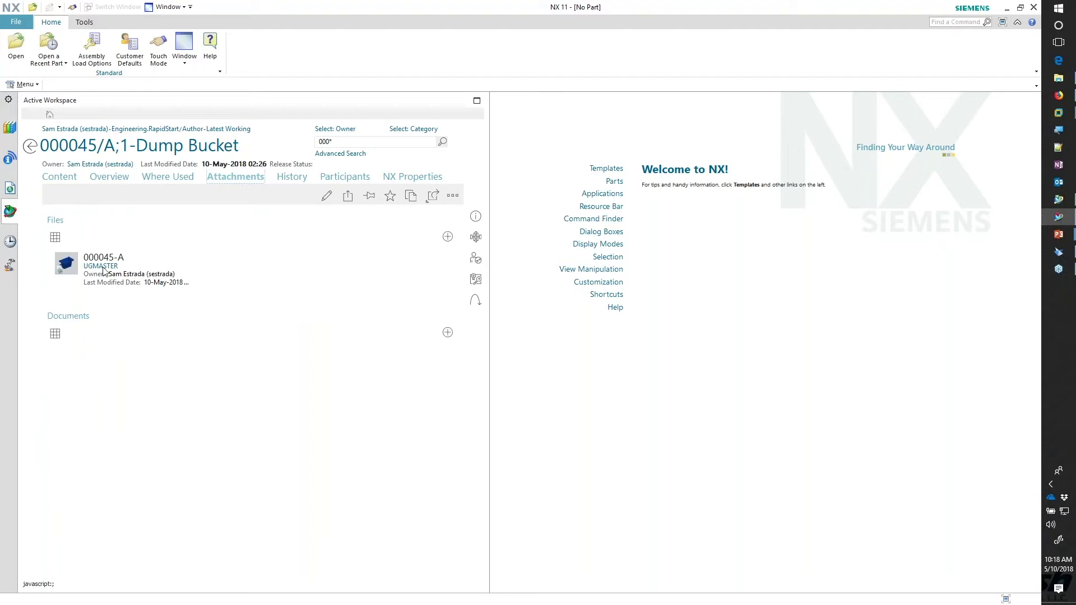
left_click_drag(104, 268, 661, 347)
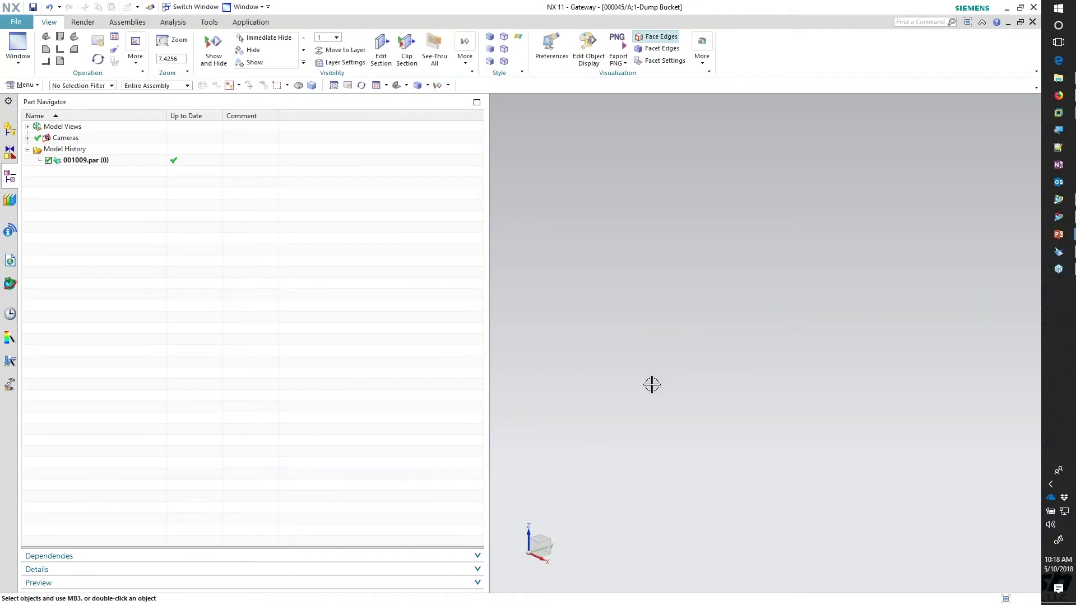
Inspect the Dump Bucket model, selecting and deselecting it in the graphics window
scroll(642, 384, "up", 1)
scroll(642, 385, "down", 6)
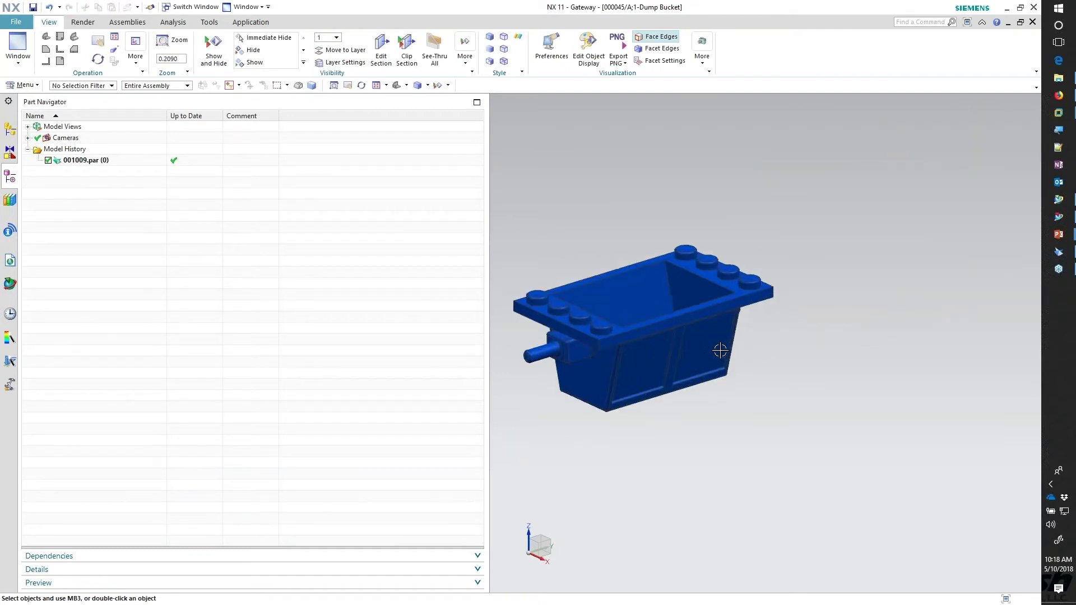
scroll(666, 345, "down", 1)
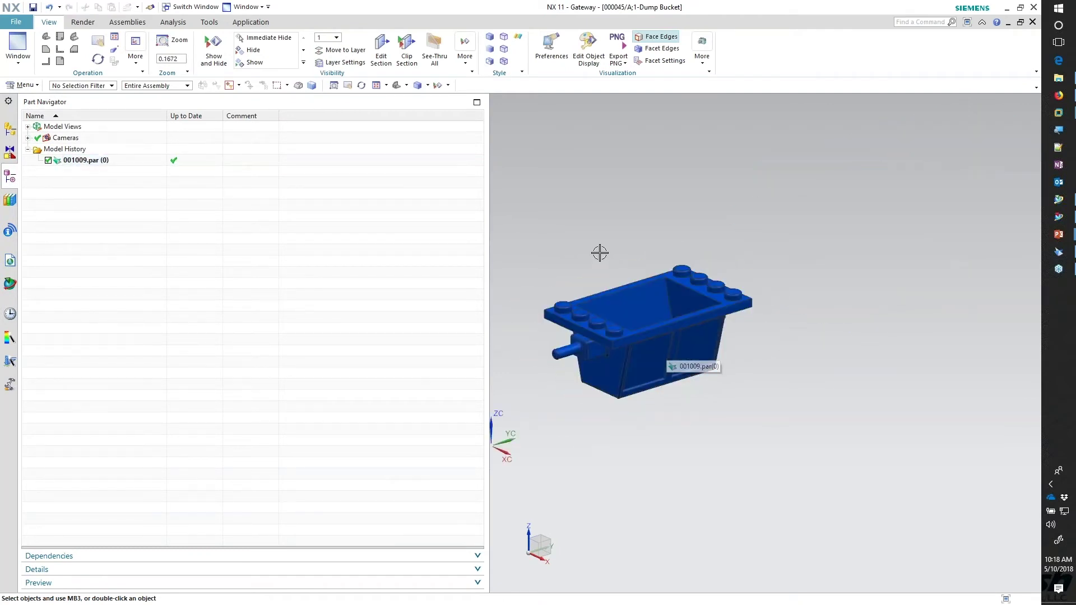
left_click(611, 303)
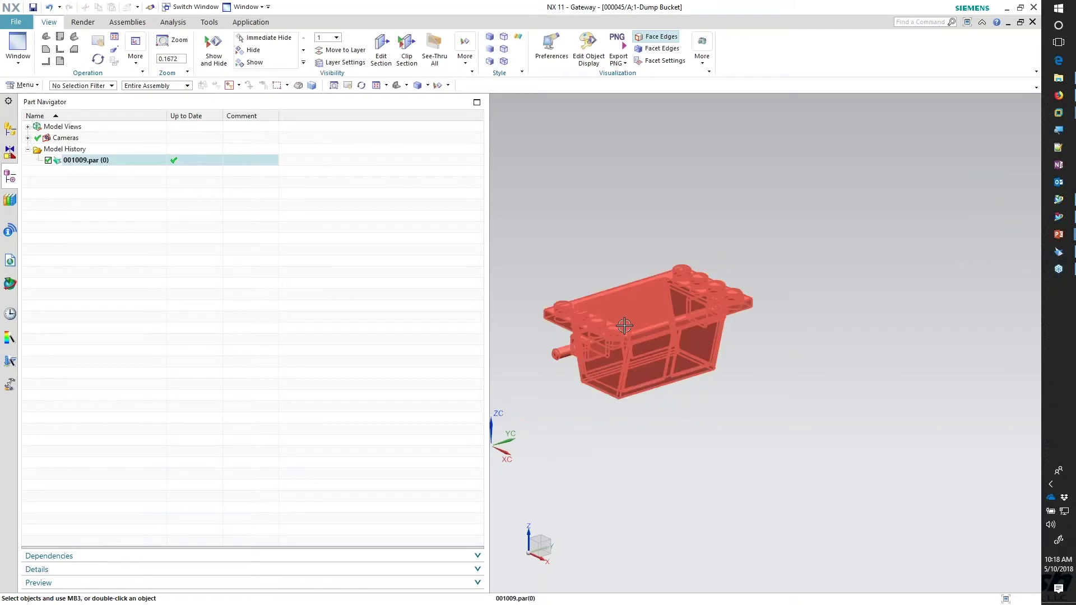
left_click(655, 313)
left_click(650, 297)
left_click(637, 227)
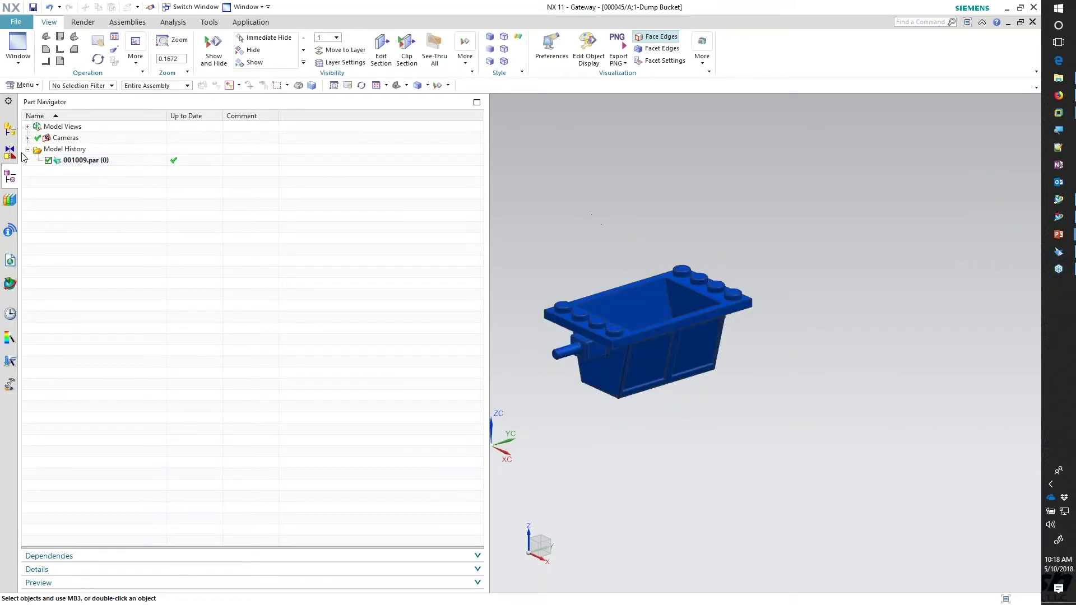
Open the Dump Truck Assy from recent parts and return to the 46 000* search results
left_click(10, 314)
double_click(69, 216)
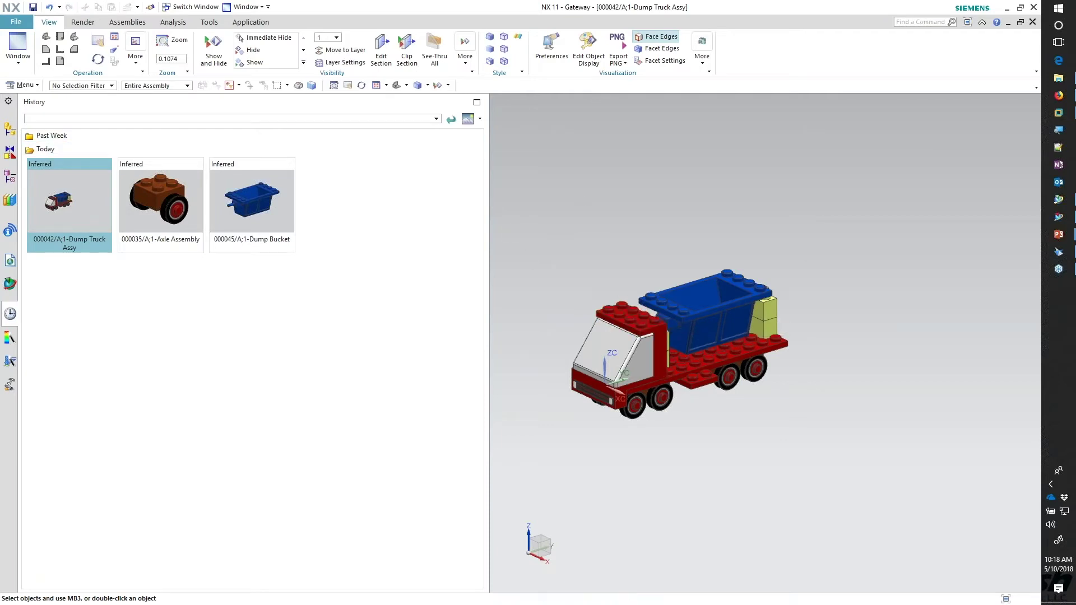
left_click(10, 283)
scroll(583, 335, "up", 3)
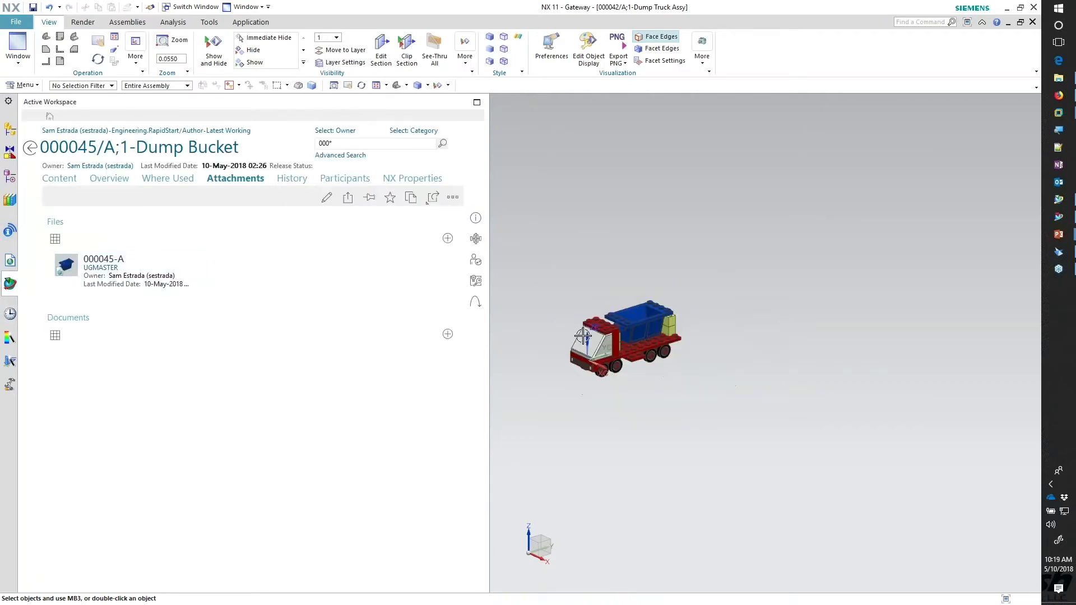
scroll(583, 335, "down", 6)
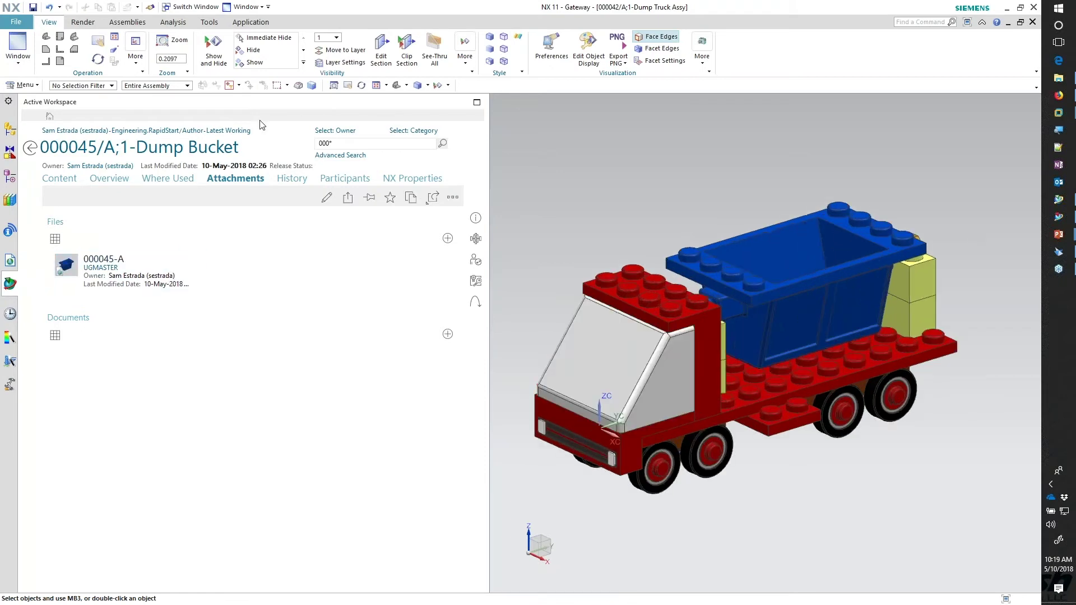
left_click(443, 144)
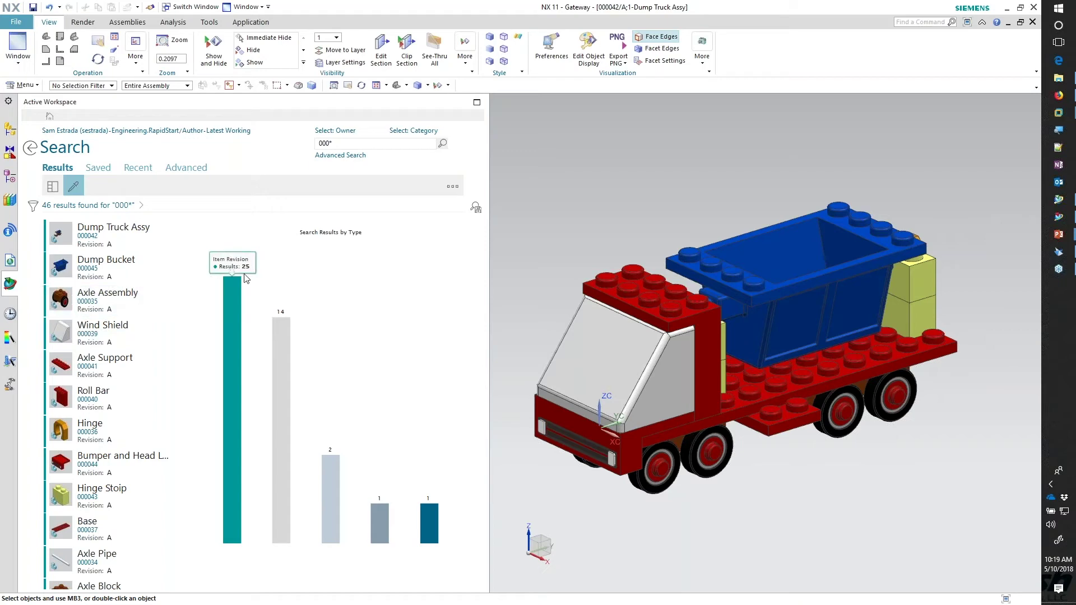
Replace the search text with 'wind' and run the search
left_click(327, 142)
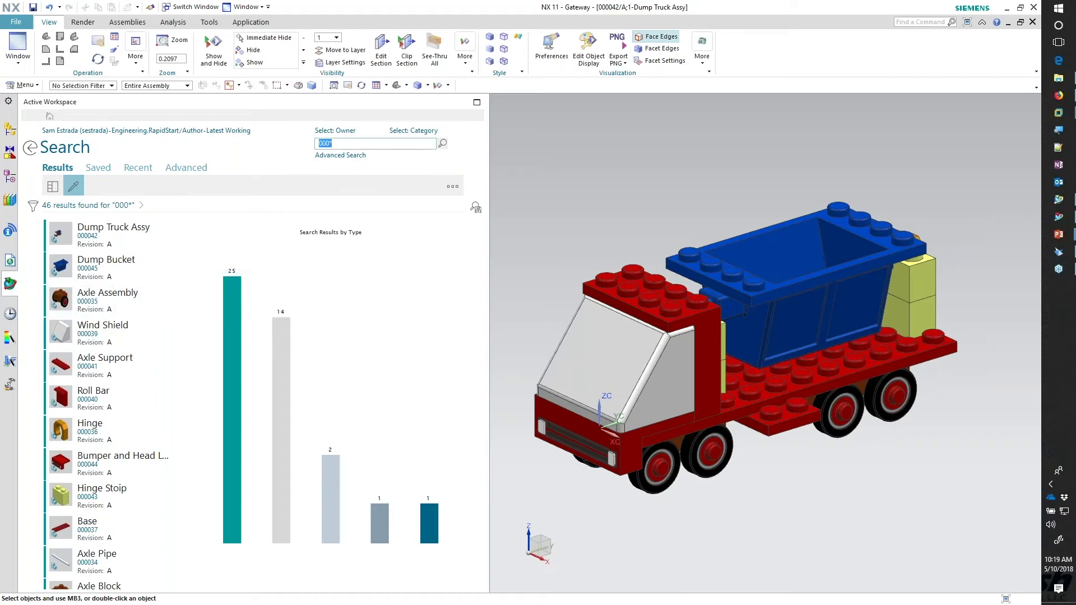
type("wind")
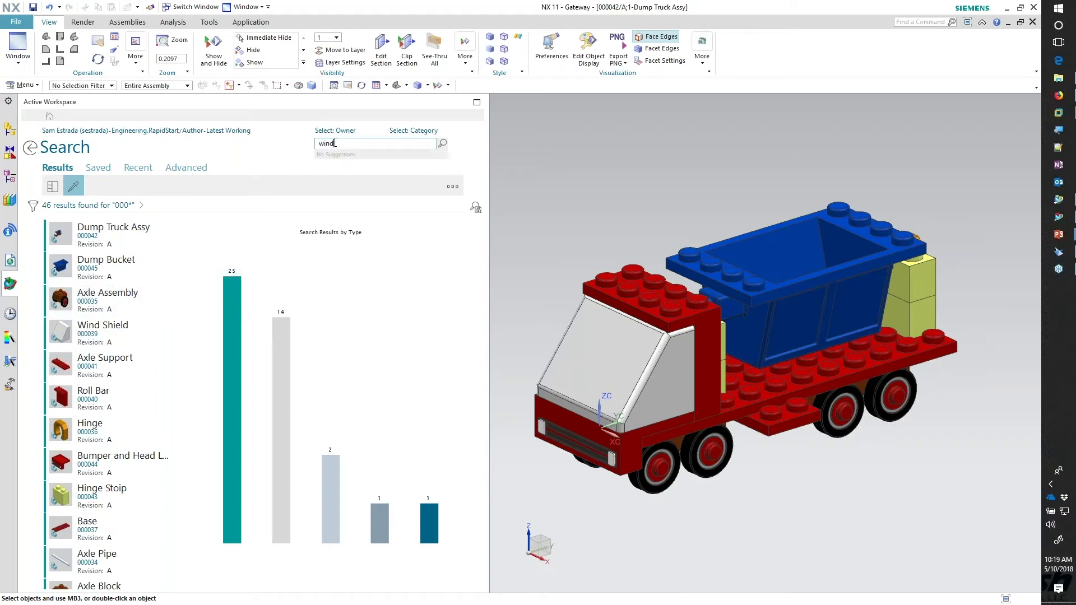
key("Return")
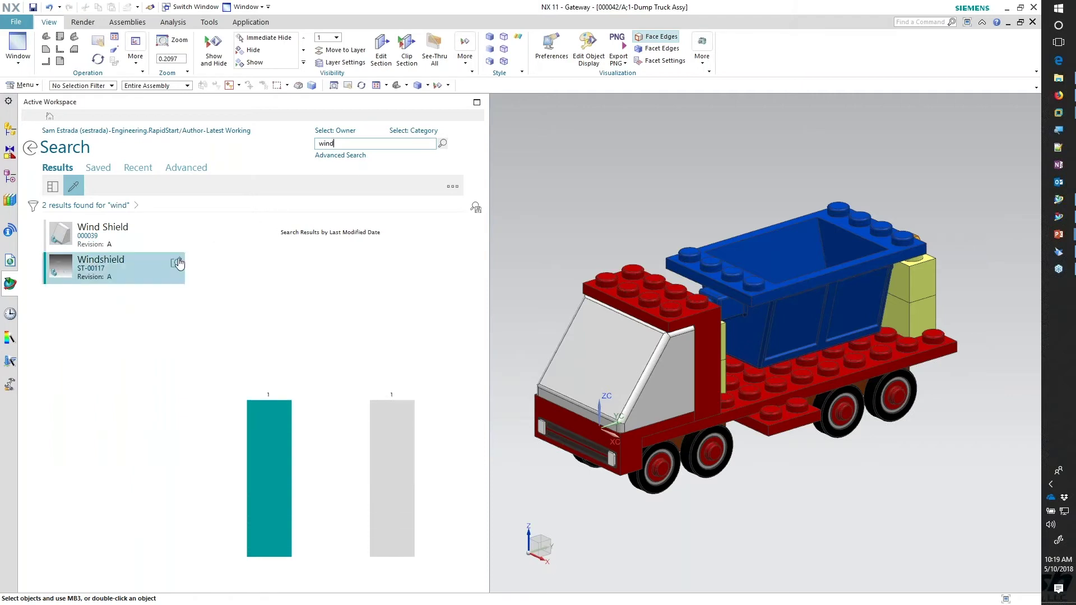
mouse_move(269, 444)
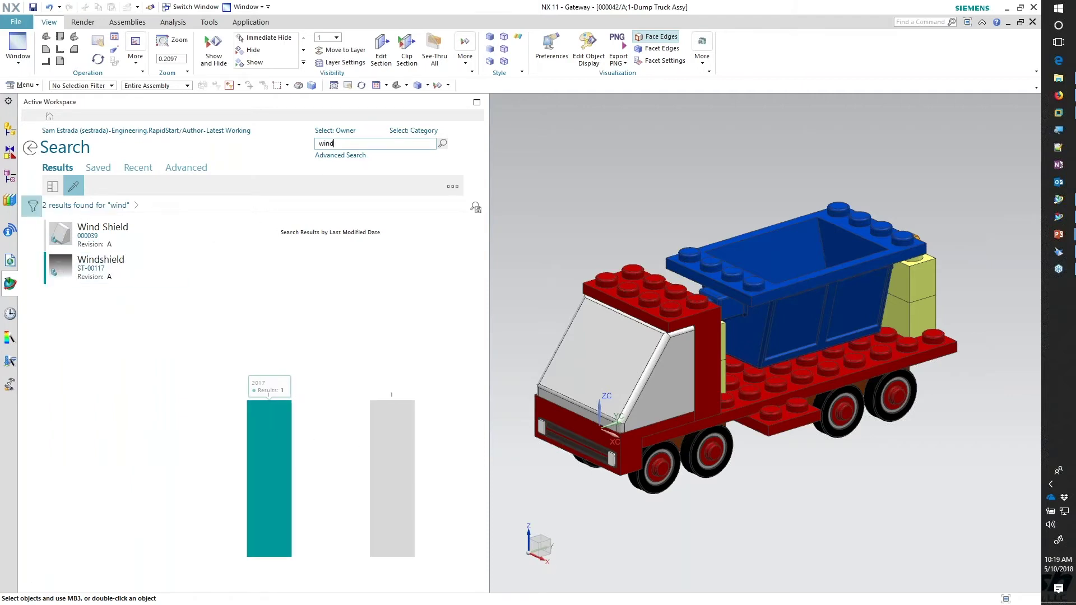
mouse_move(375, 411)
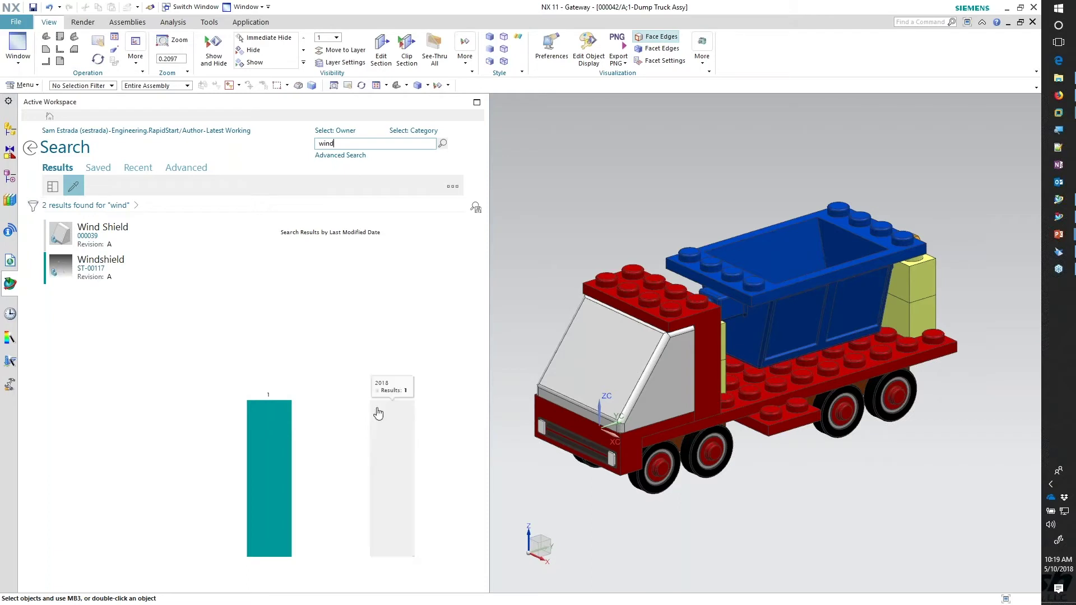
Filter results to Last Modified Date 2018 and open the Wind Shield 000039/A;1 overview
left_click(32, 207)
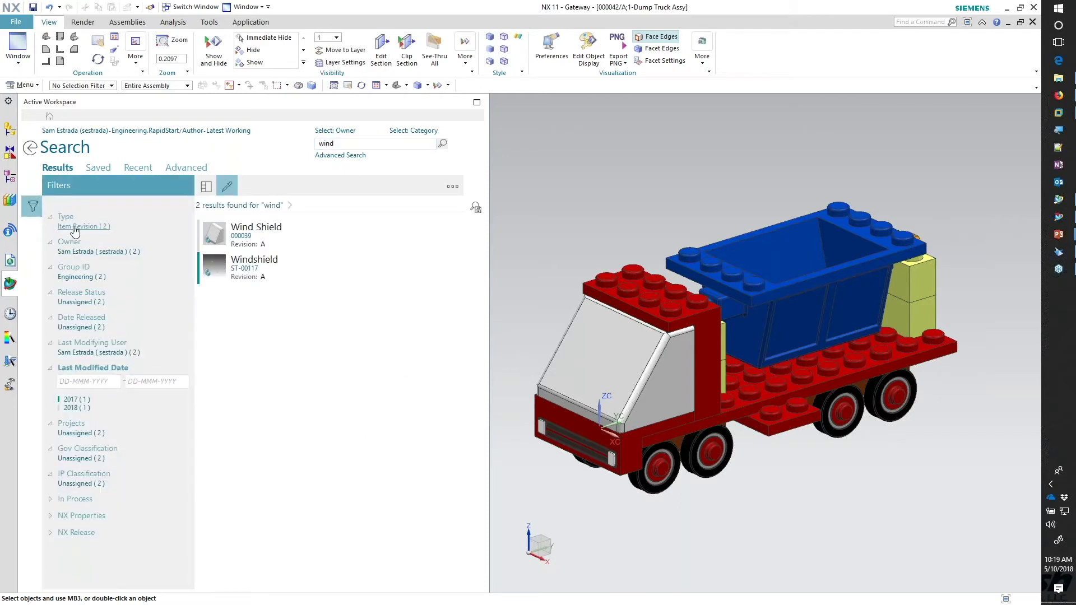
left_click(71, 408)
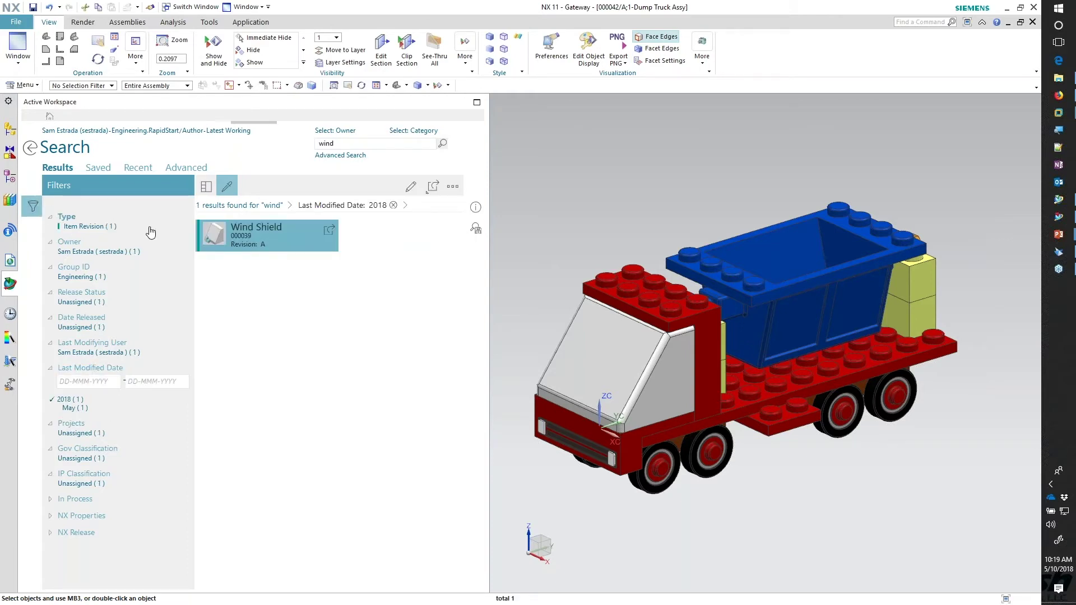
left_click(330, 232)
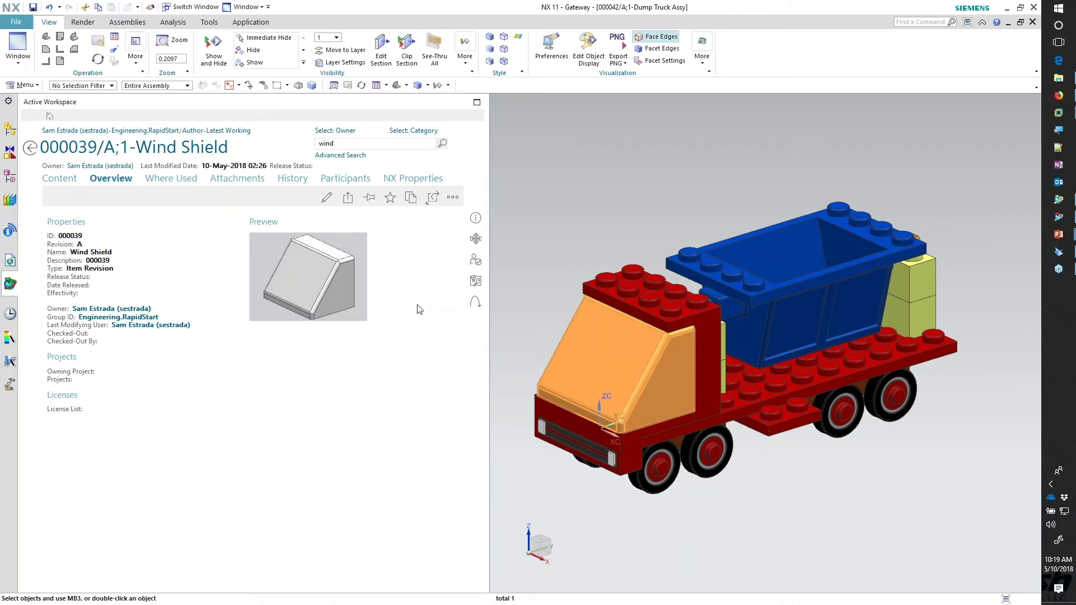
Submit Wind Shield to the 30 - Development Release workflow with a short description and view its progress
left_click(475, 239)
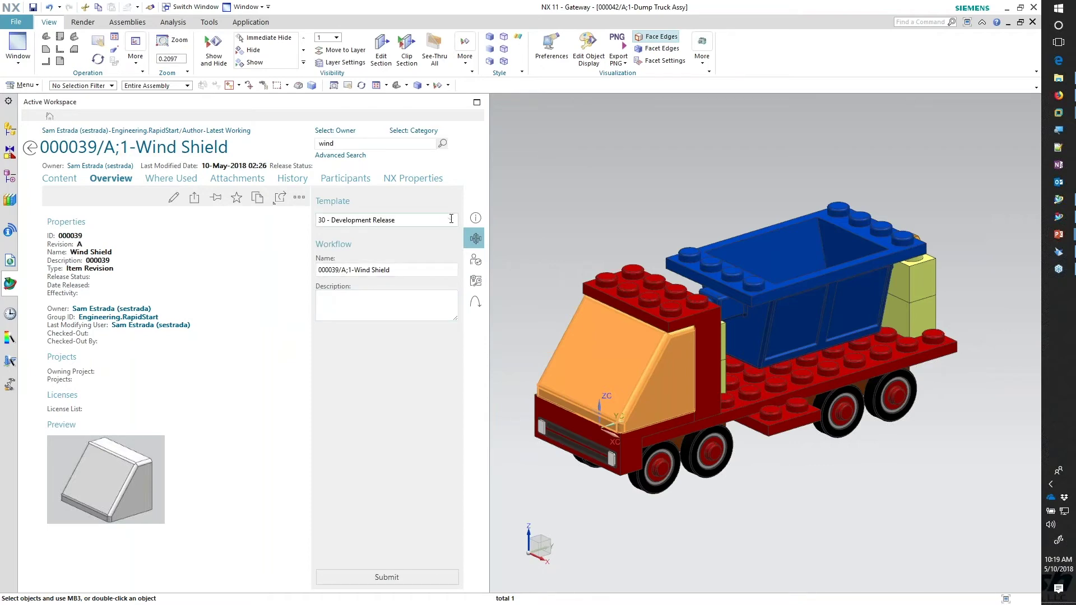
left_click(395, 298)
type("Get quote from Bob")
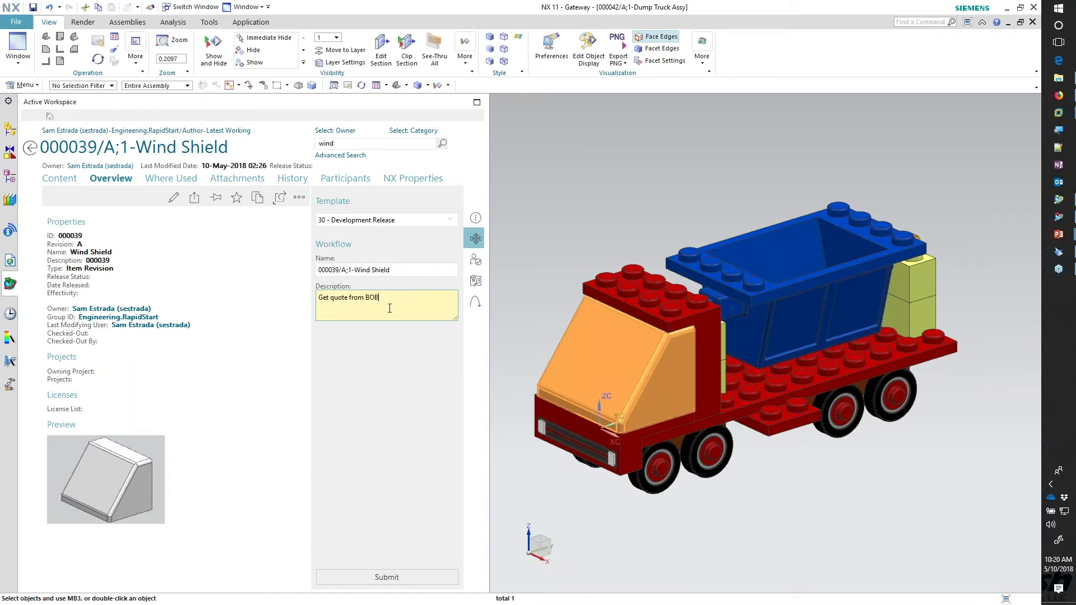
left_click(365, 577)
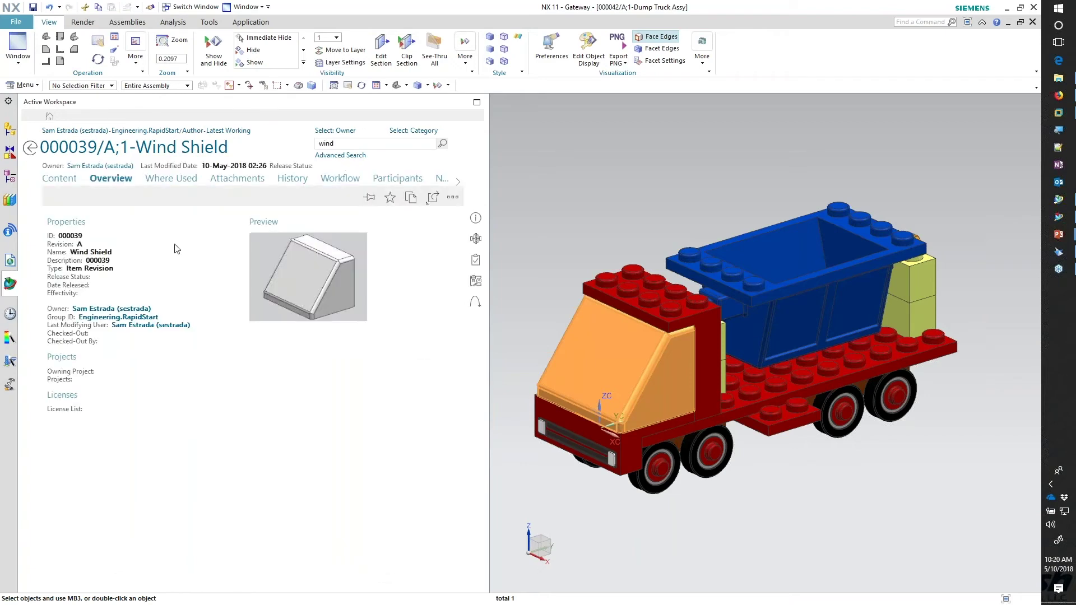
left_click(340, 178)
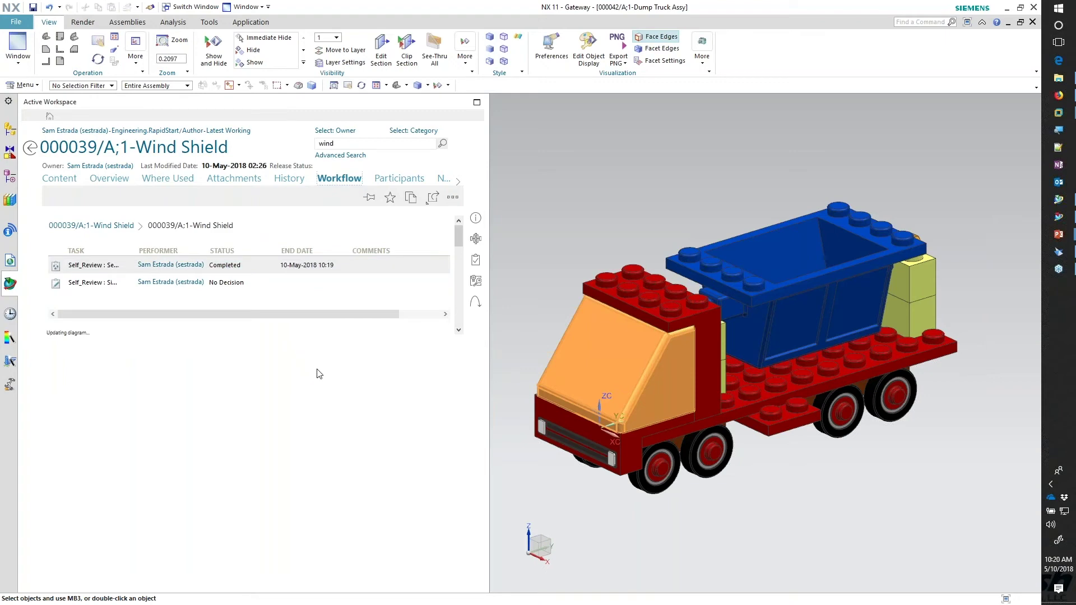
Look over the Wind Shield workflow diagram and open the pending perform-signoffs task
left_click_drag(458, 235, 463, 262)
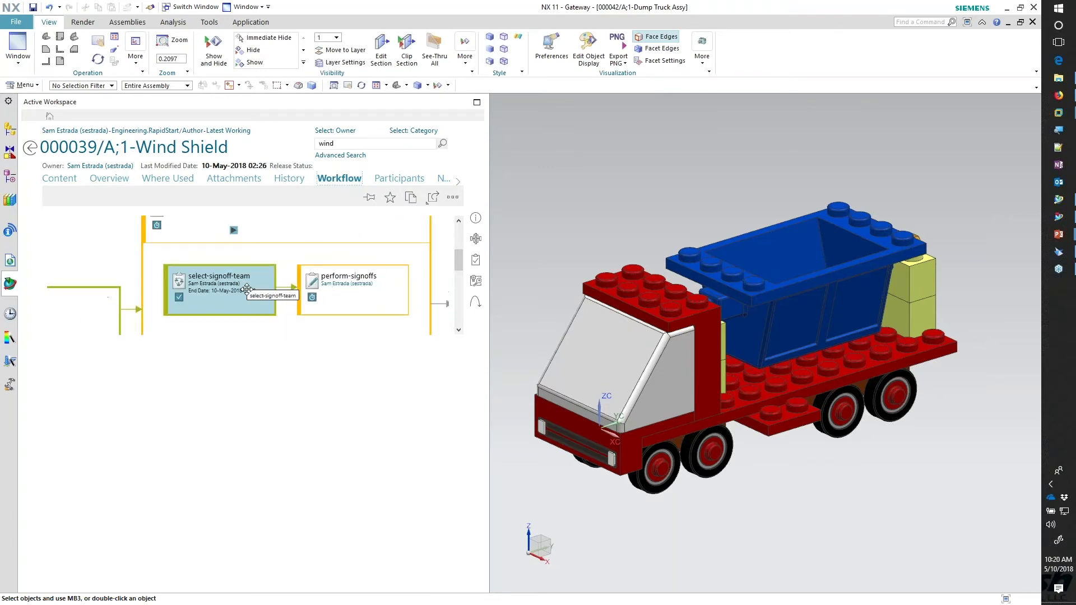
scroll(247, 289, "down", 2)
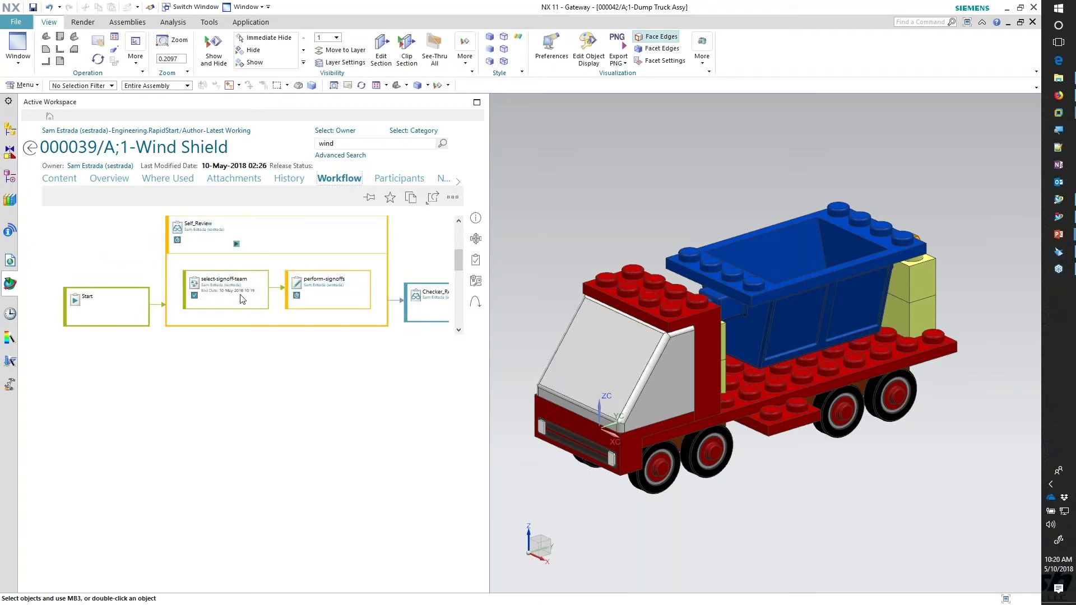
scroll(255, 299, "up", 2)
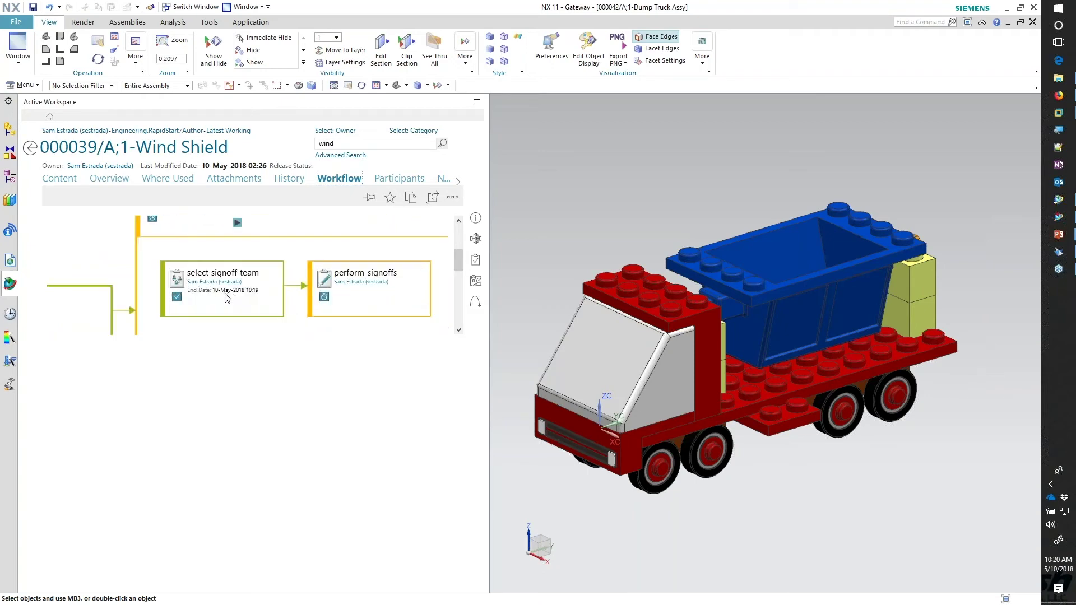
scroll(263, 291, "down", 4)
scroll(288, 281, "up", 2)
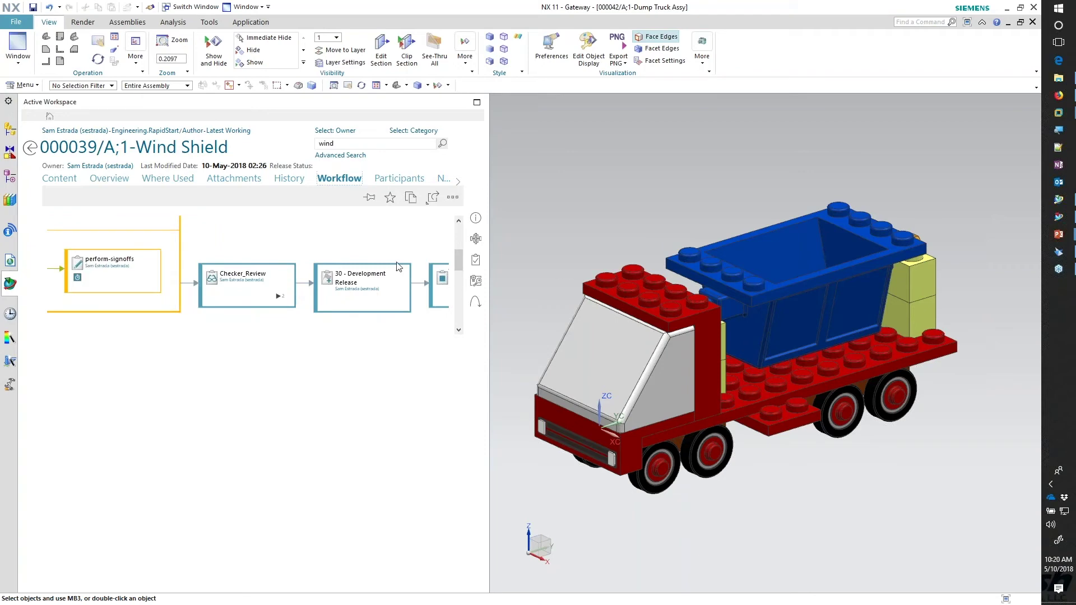
left_click(471, 262)
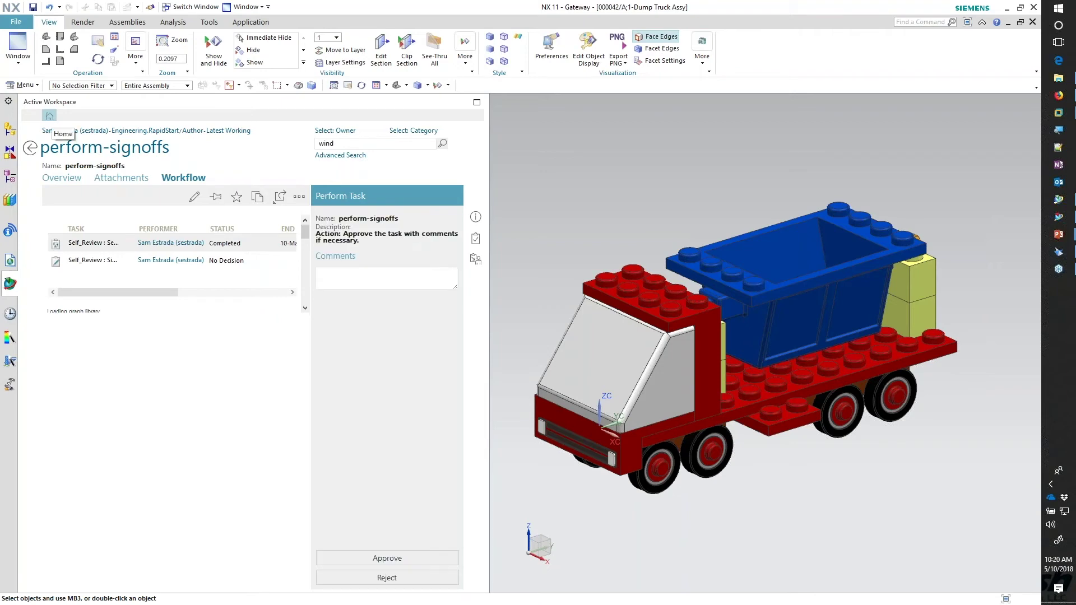
From the Home inbox, approve the Wind Shield perform-signoffs task
left_click(50, 115)
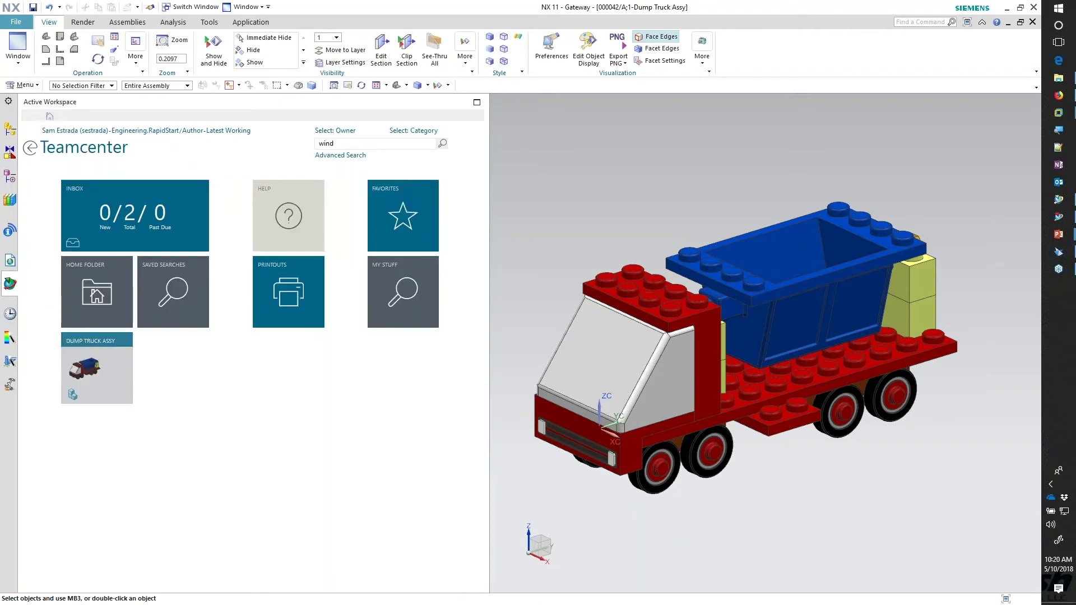
left_click(127, 225)
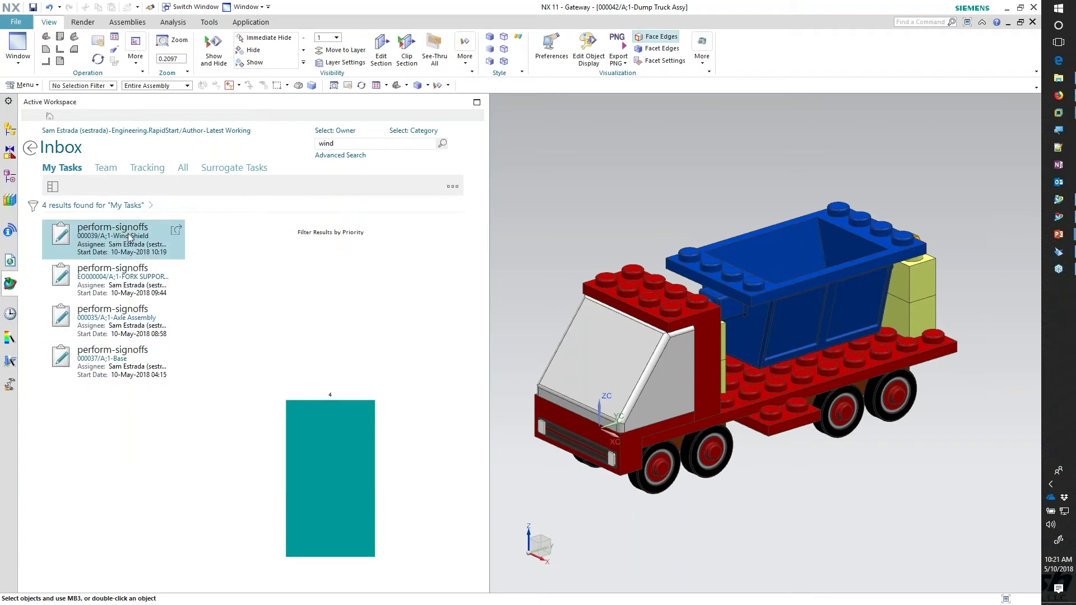
left_click(178, 233)
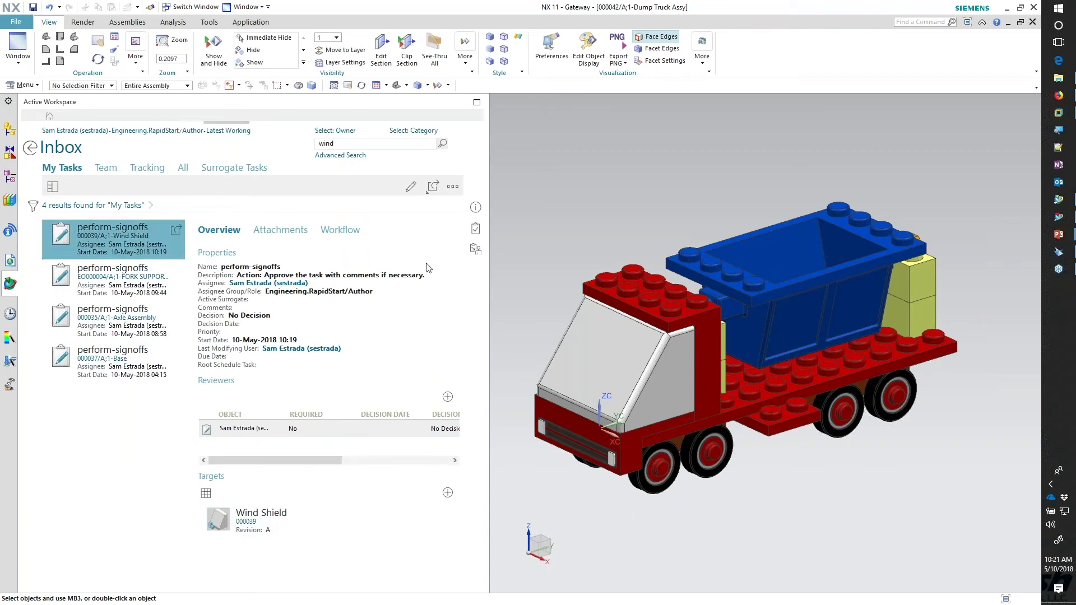
left_click(478, 234)
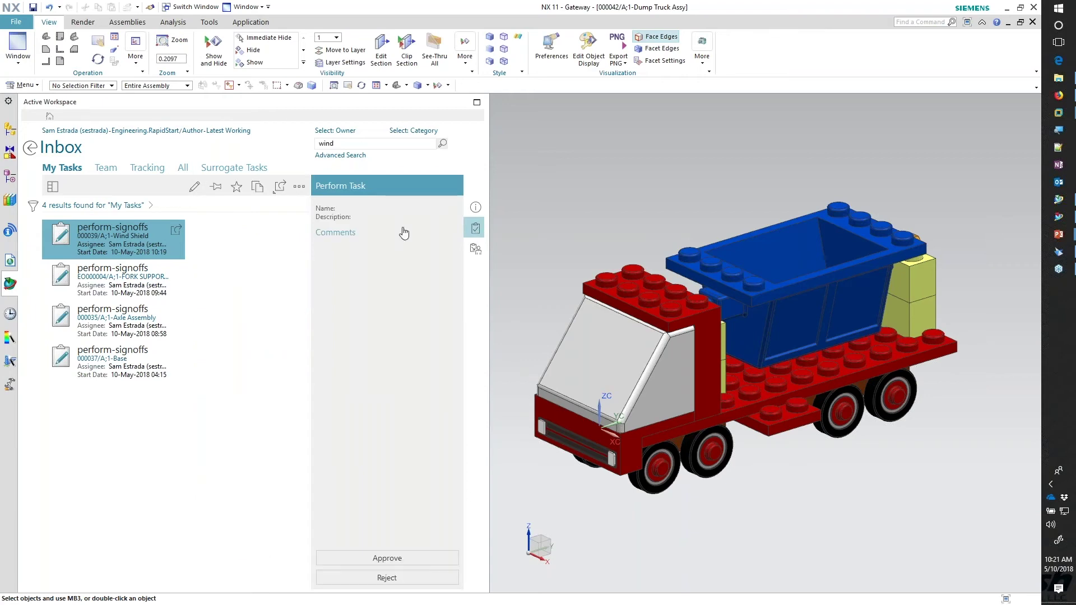
left_click(387, 560)
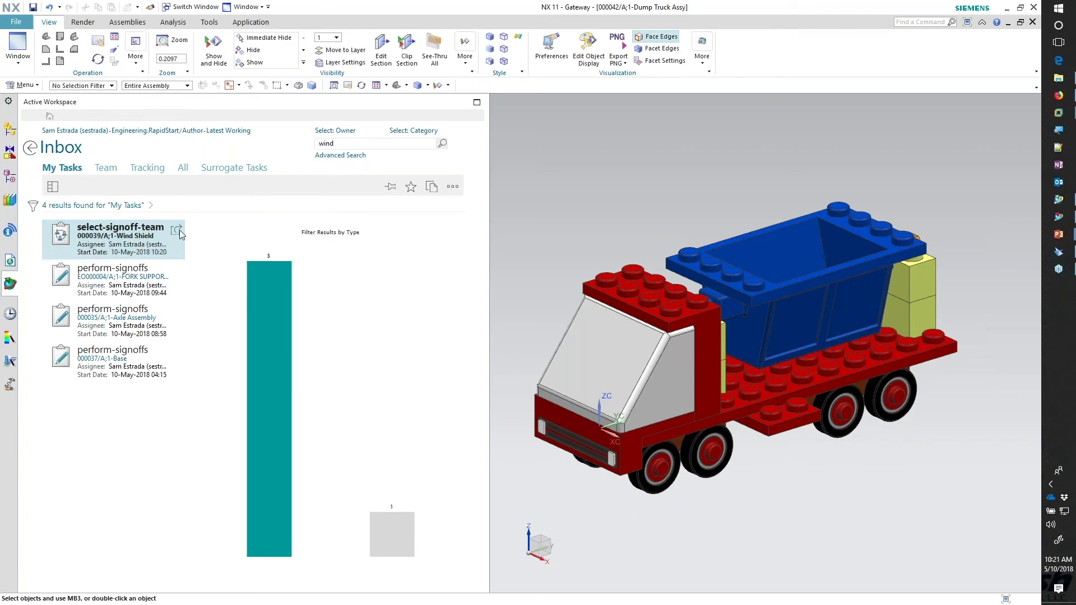
Open the select-signoff-team task and assign the Engineering Checker user as the Checker reviewer
left_click(178, 230)
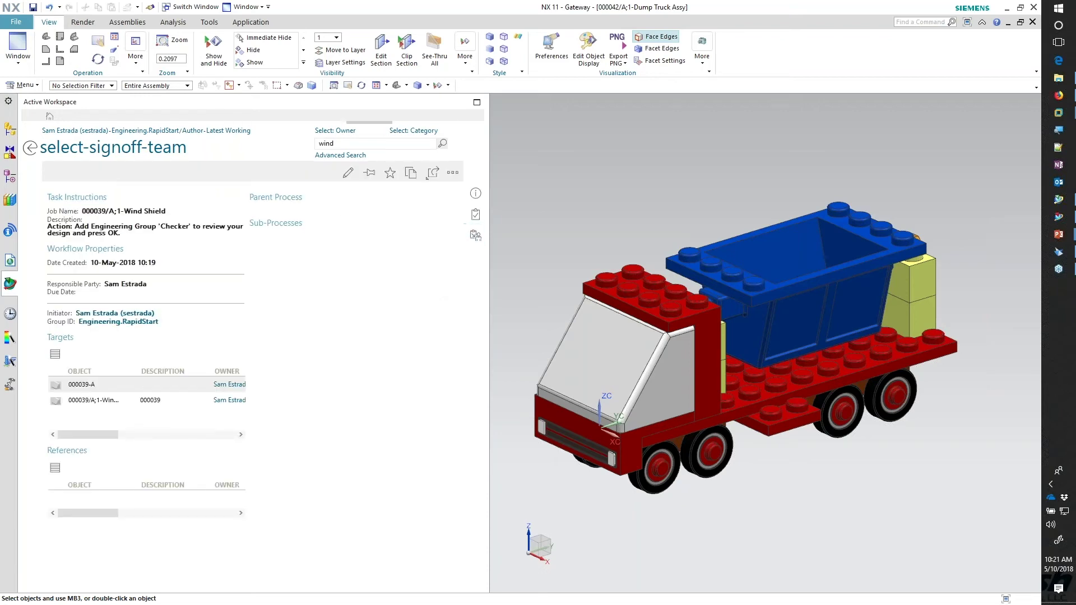
left_click(477, 218)
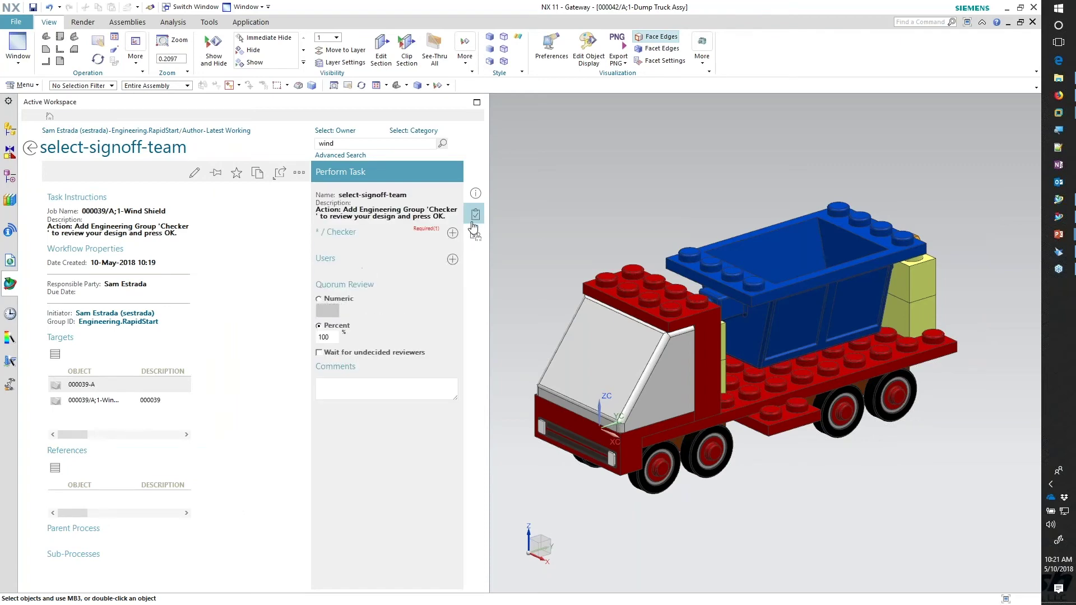
left_click(443, 241)
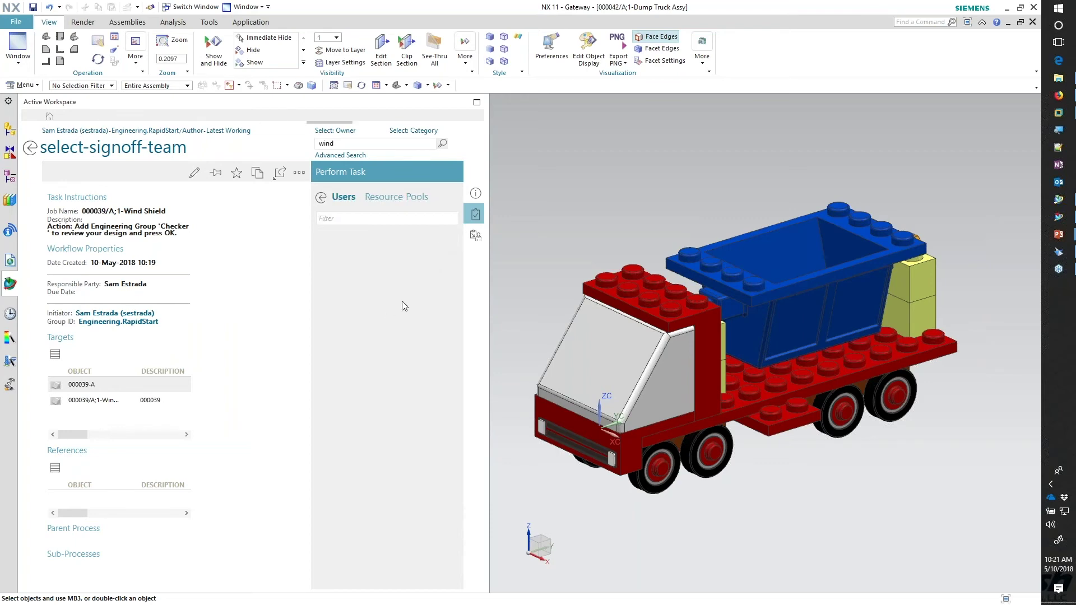
left_click(383, 270)
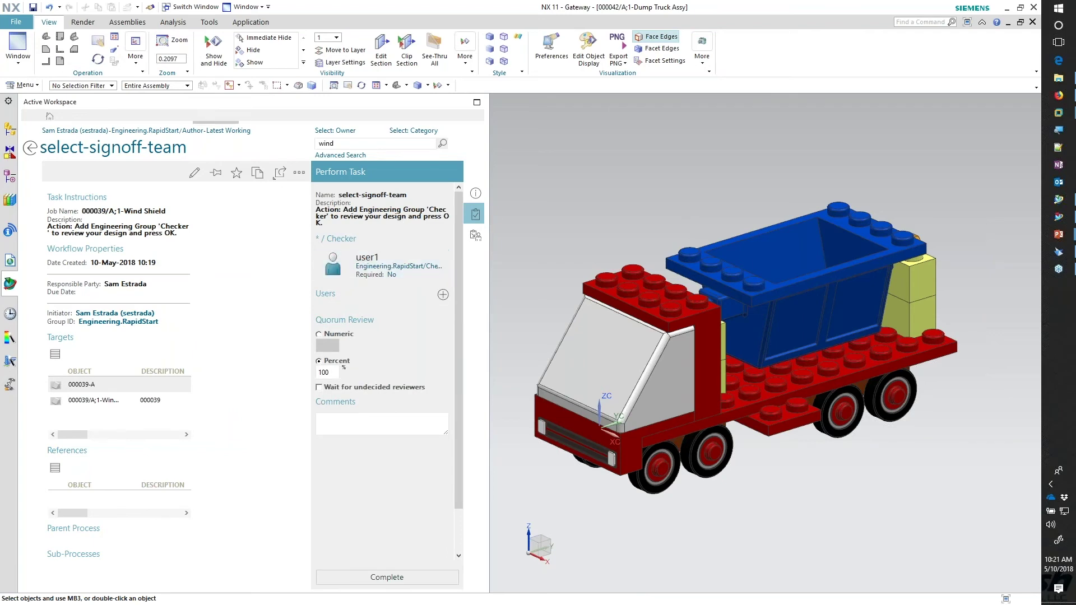
left_click(347, 421)
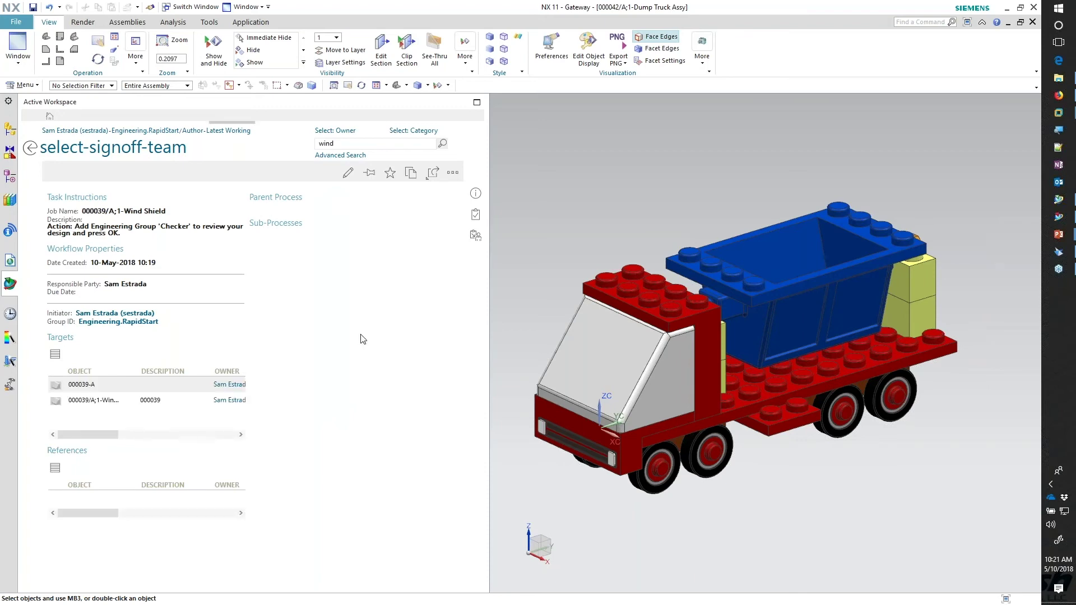
Complete the select-signoff-team task with a comment, then show Wind Shield 000039 properties from a 'wind' search
left_click(475, 215)
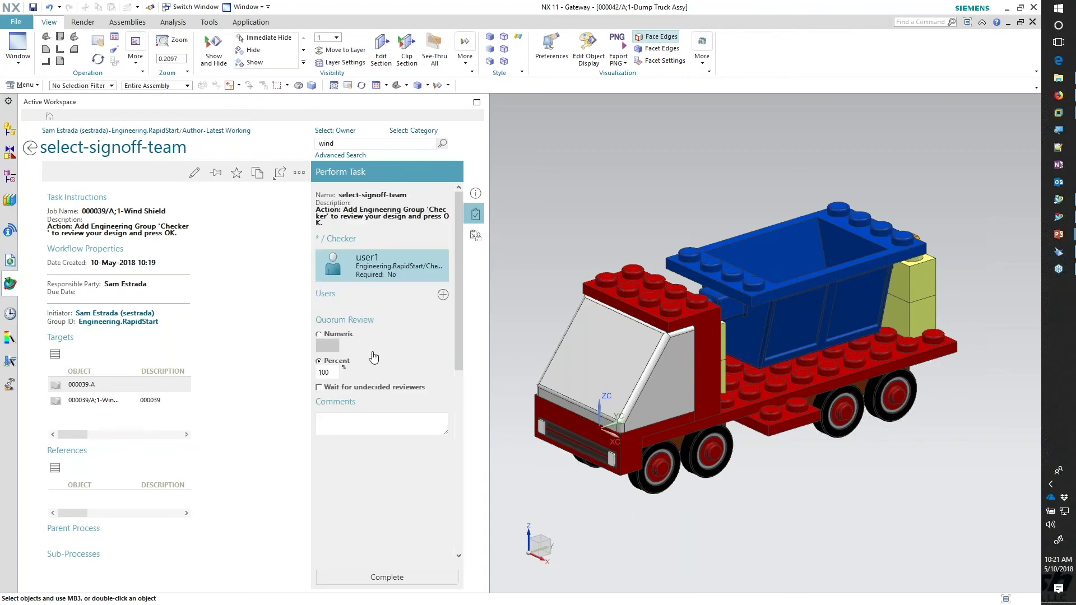
left_click(368, 418)
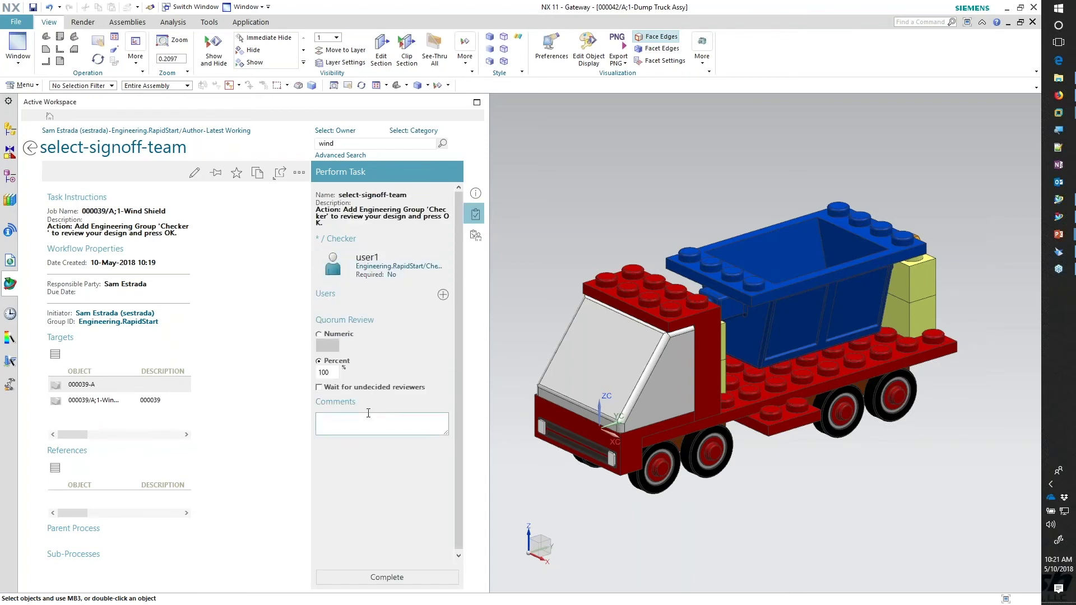
type("check this to send to Bob")
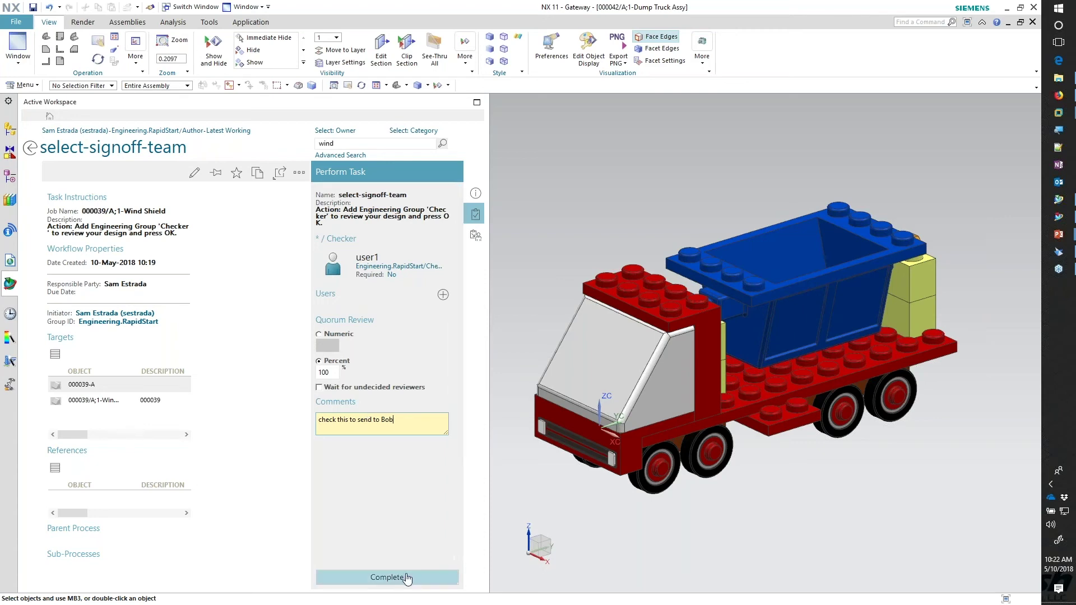
left_click(406, 577)
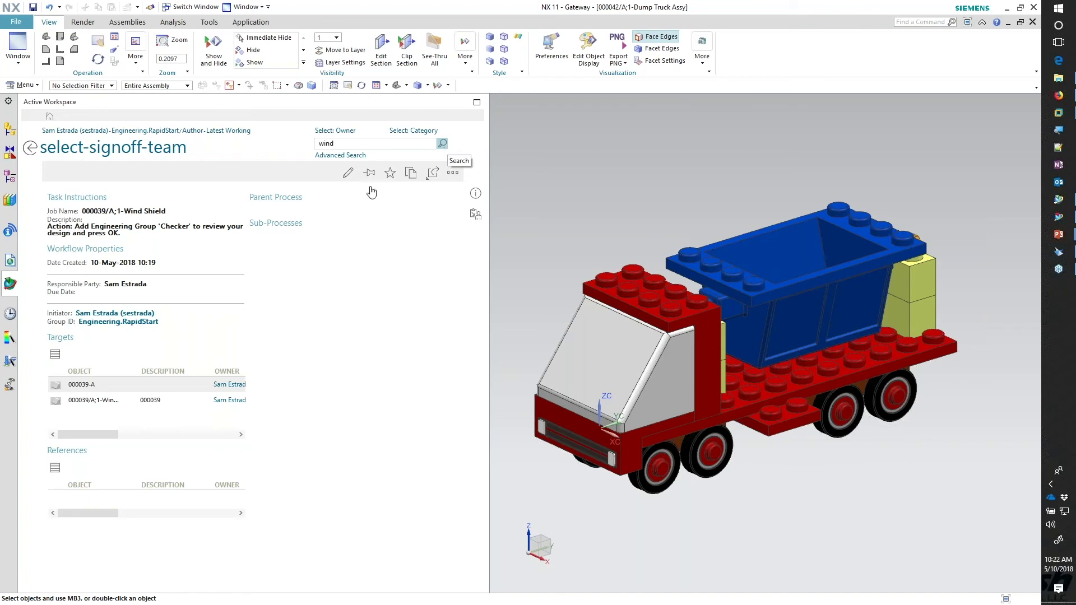
left_click(442, 144)
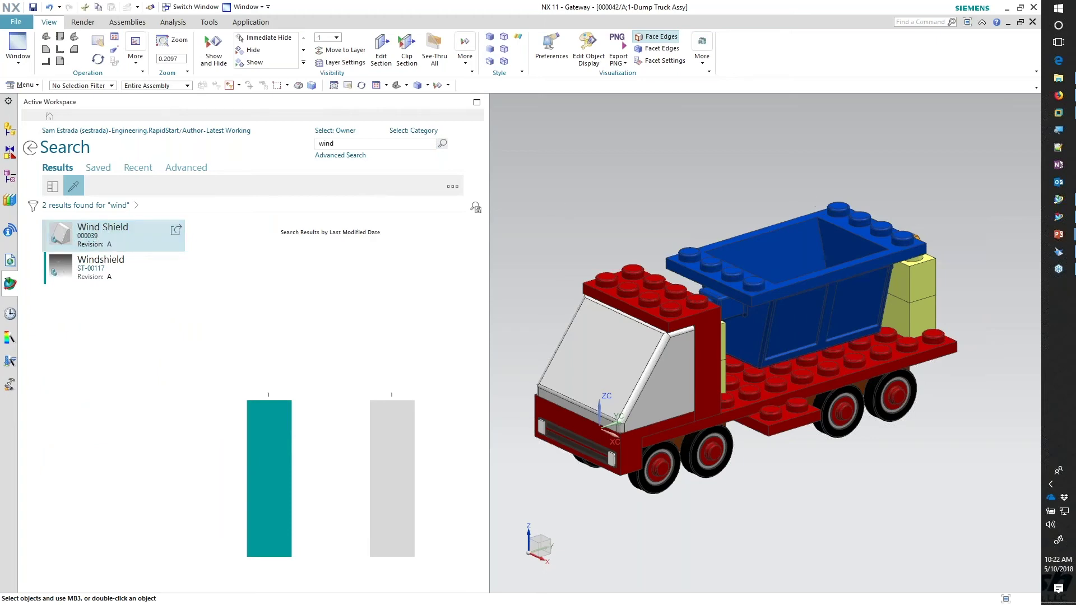
left_click(104, 231)
In the full-screen VM, refresh Teamcenter and open the Wind Shield perform-signoffs task from the Inbox
mouse_move(1058, 112)
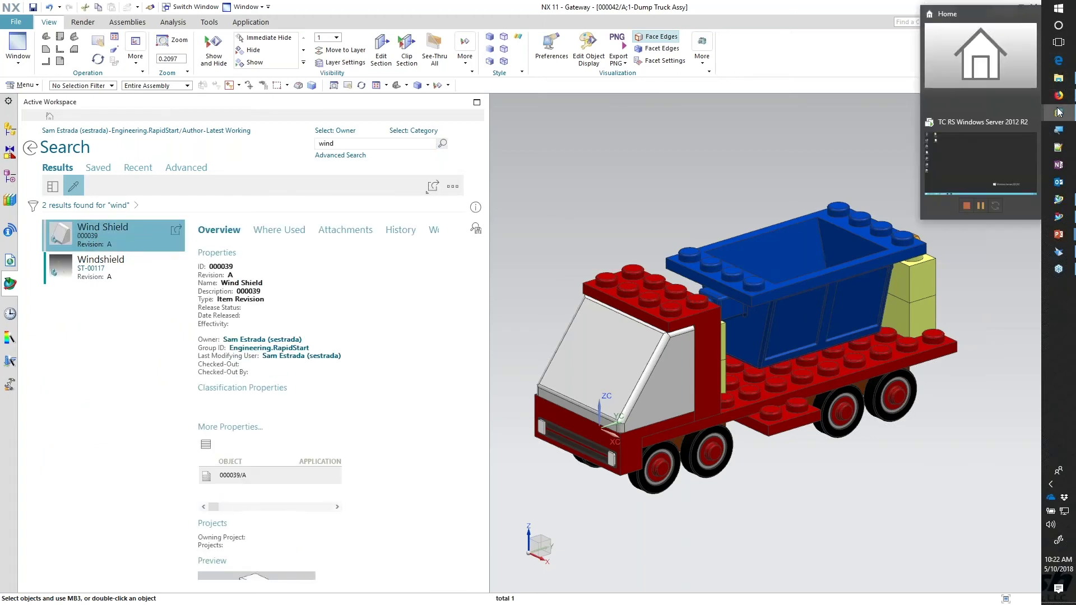
left_click(974, 168)
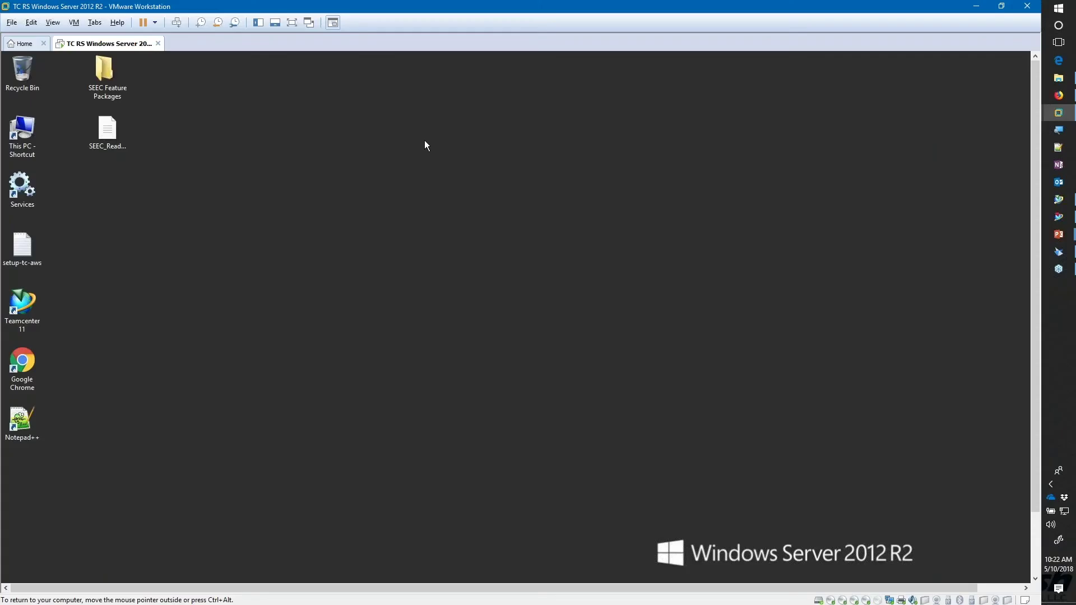
left_click(292, 23)
left_click(289, 595)
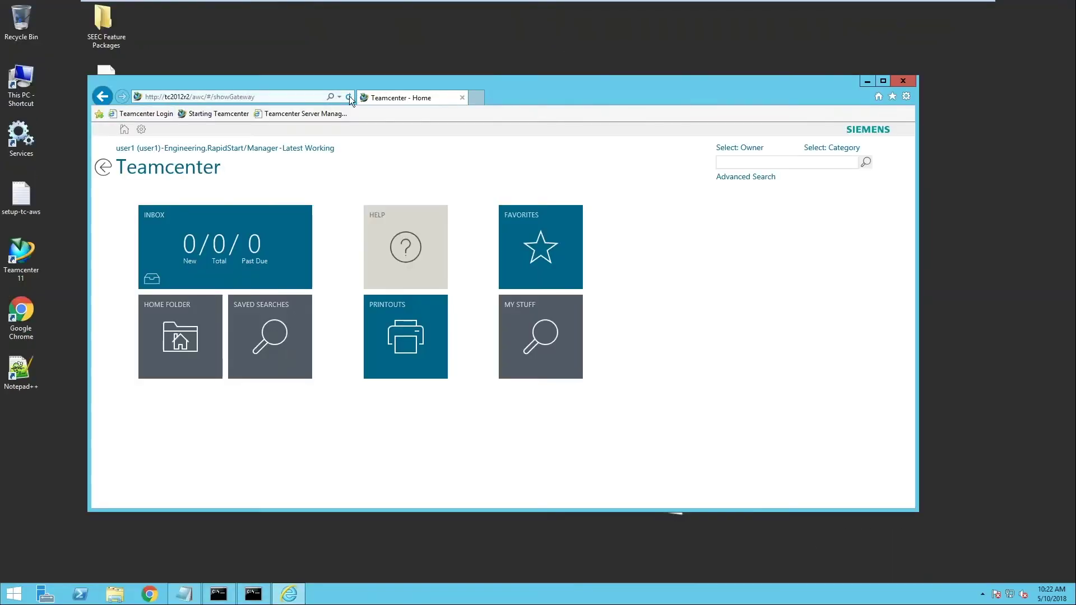
left_click(348, 96)
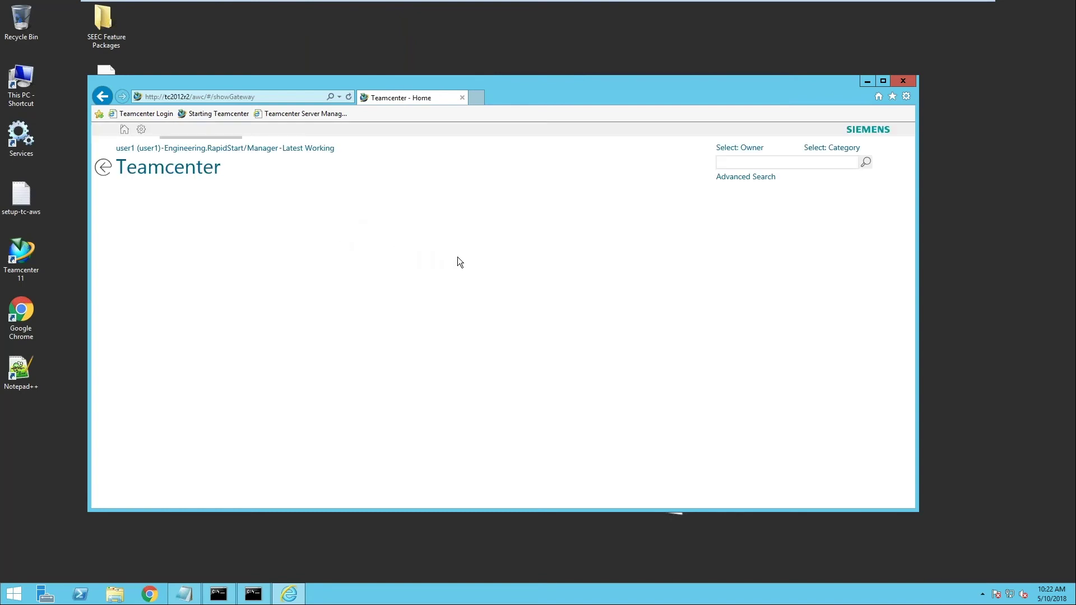
left_click(197, 245)
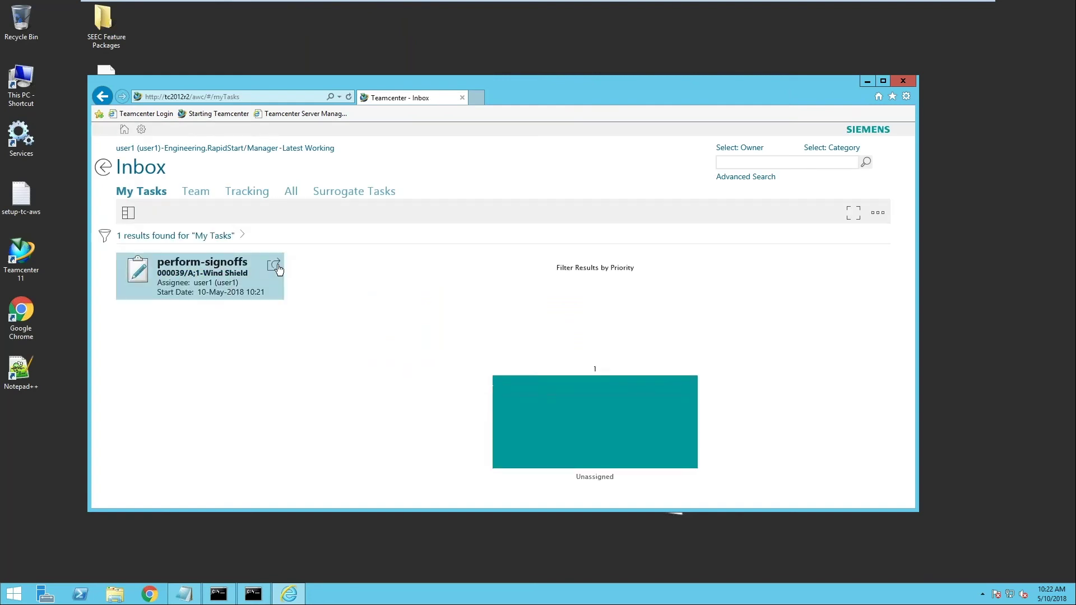
left_click(270, 268)
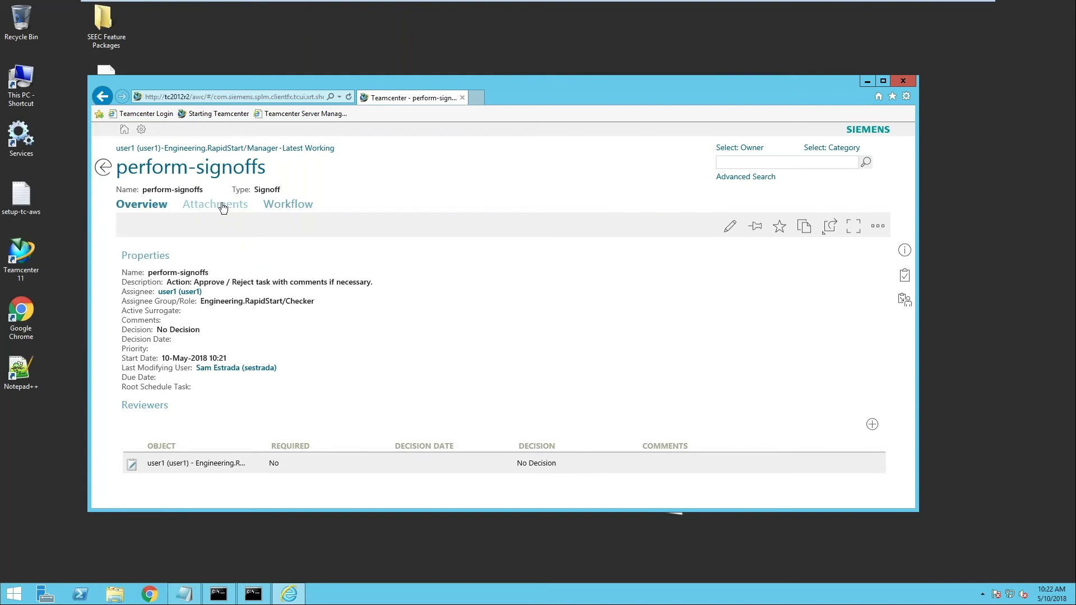
Review the task's Attachments, selecting and then clearing the Wind Shield item revision target
left_click(223, 206)
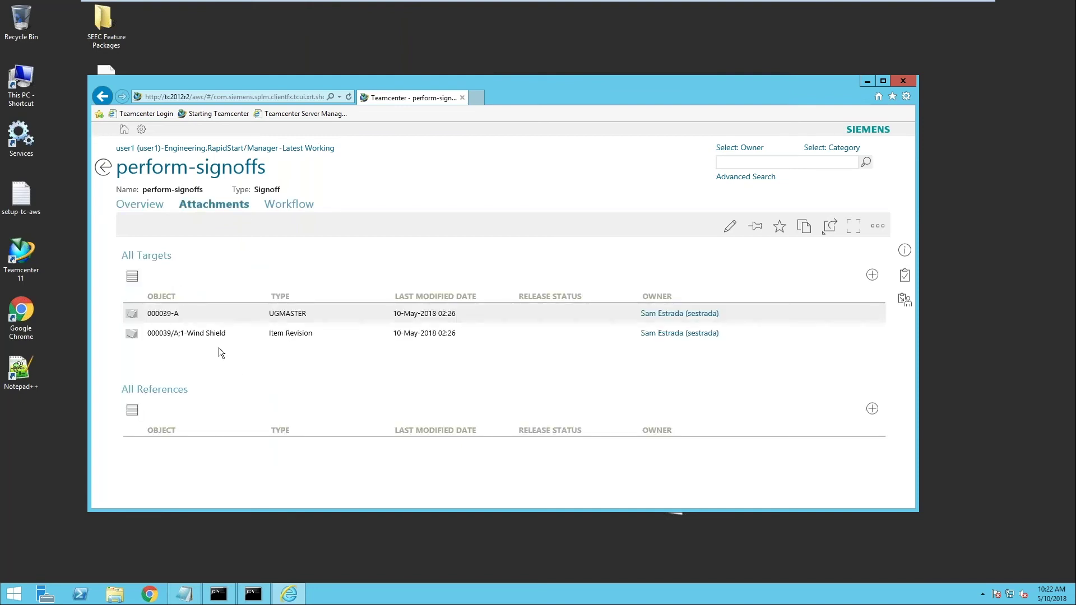
left_click(223, 334)
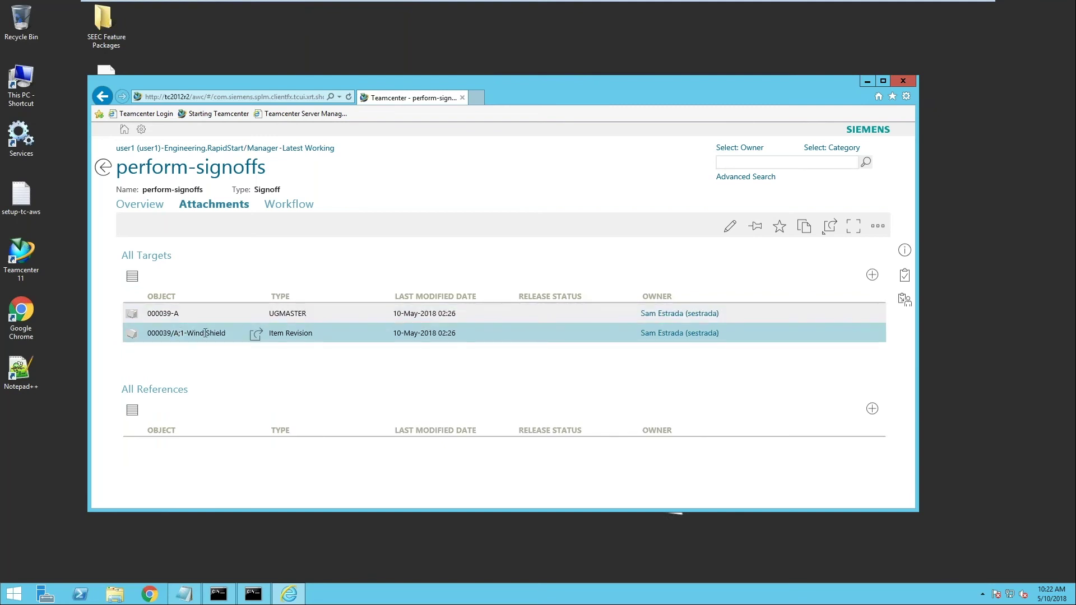
left_click(370, 227)
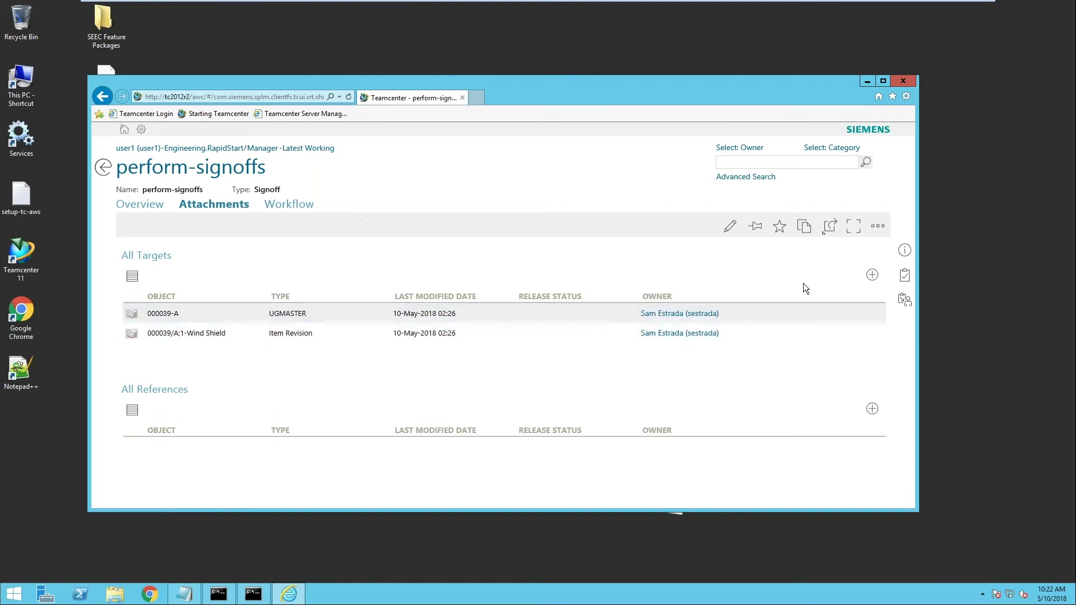
Approve the Wind Shield signoff with comment 'G' and leave VMware full-screen mode
left_click(906, 285)
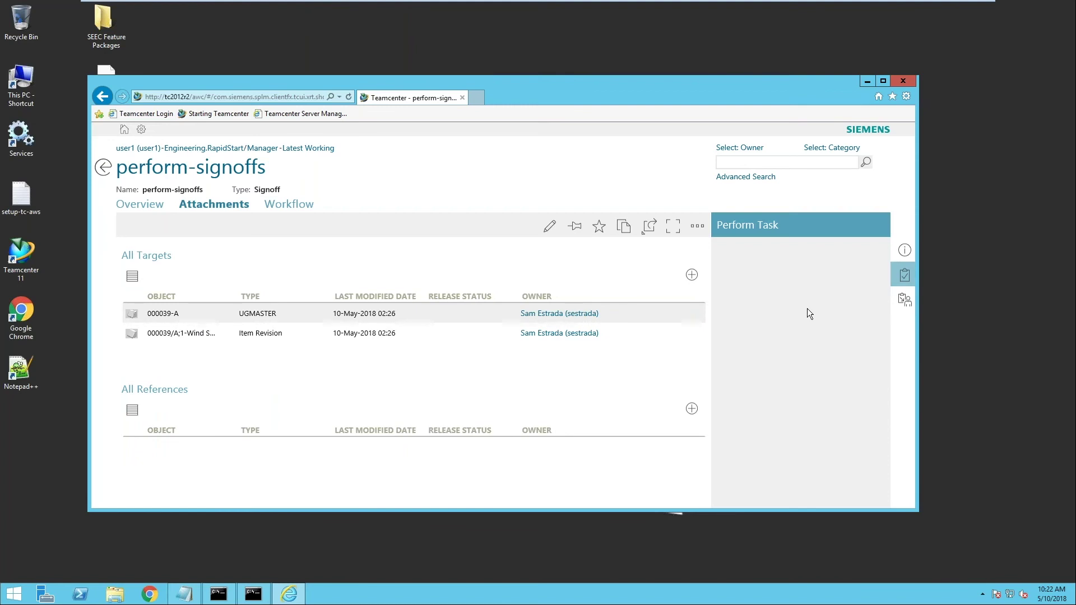
left_click(804, 331)
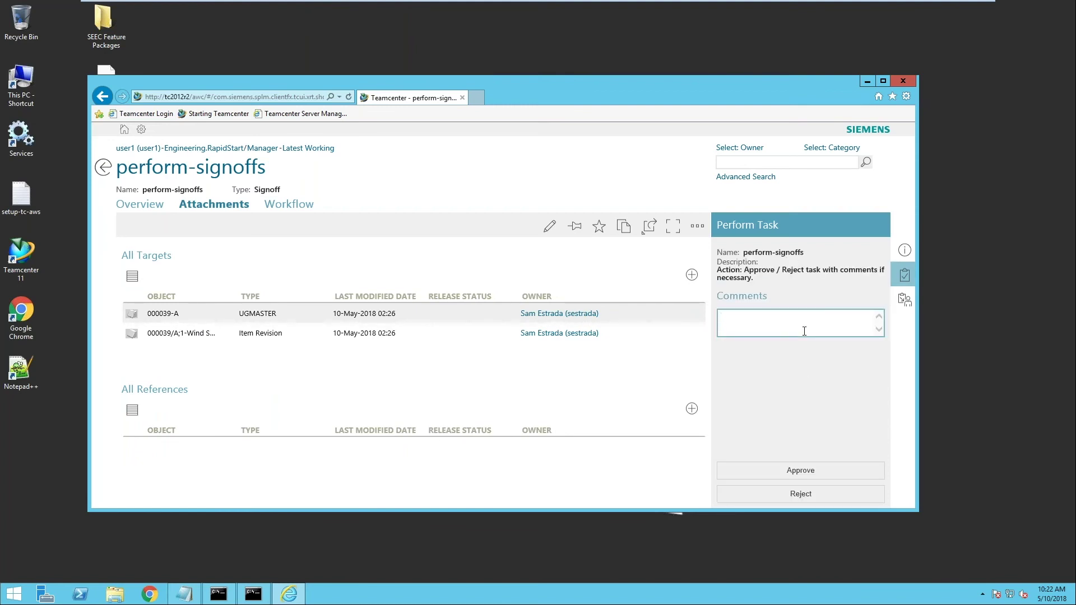
type("Go to BOB")
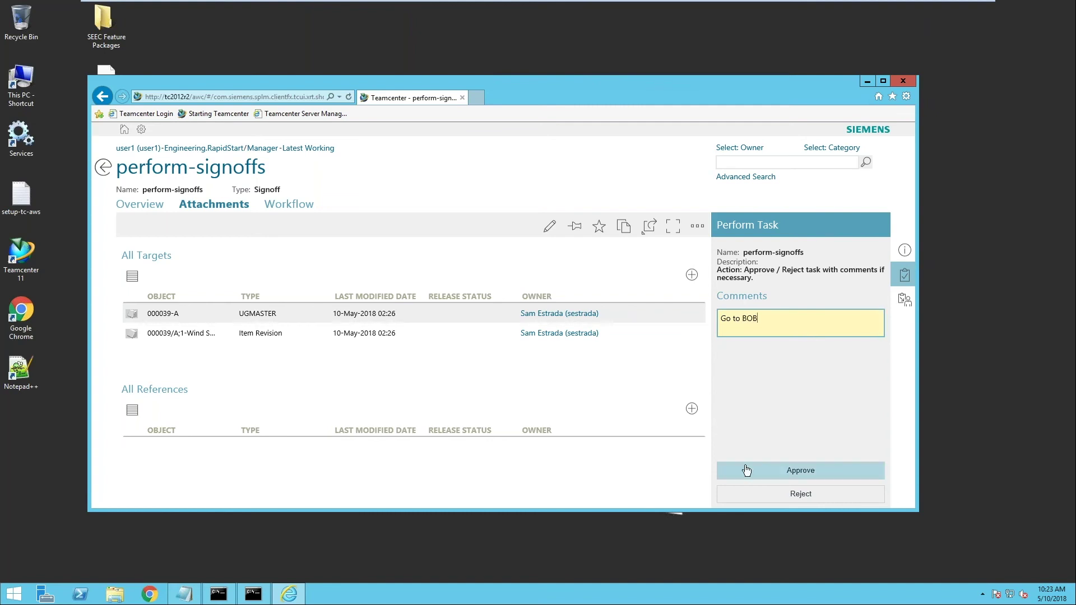
left_click(745, 470)
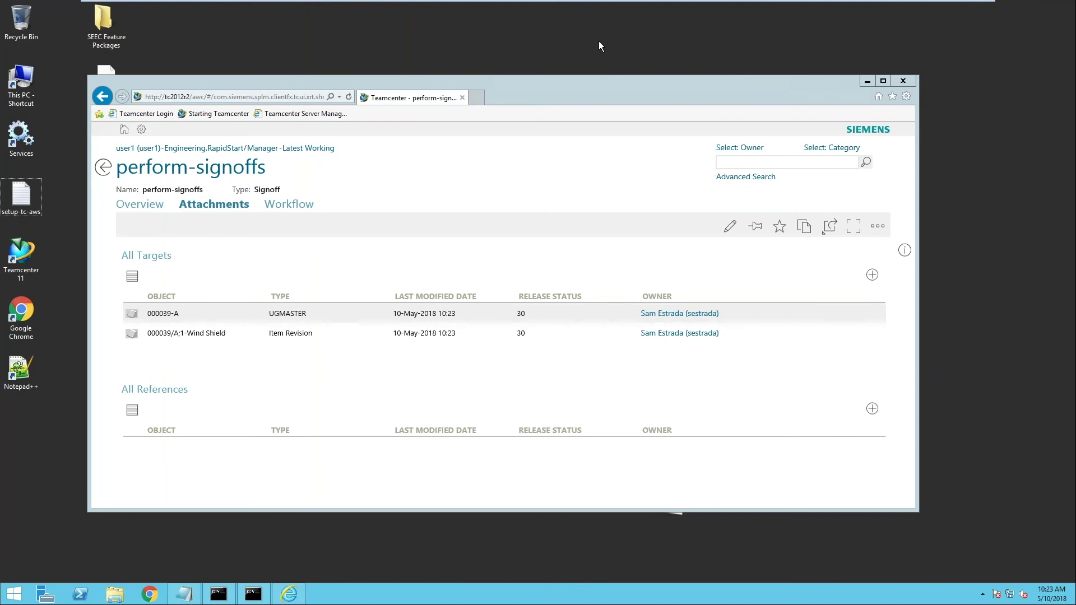
mouse_move(617, 1)
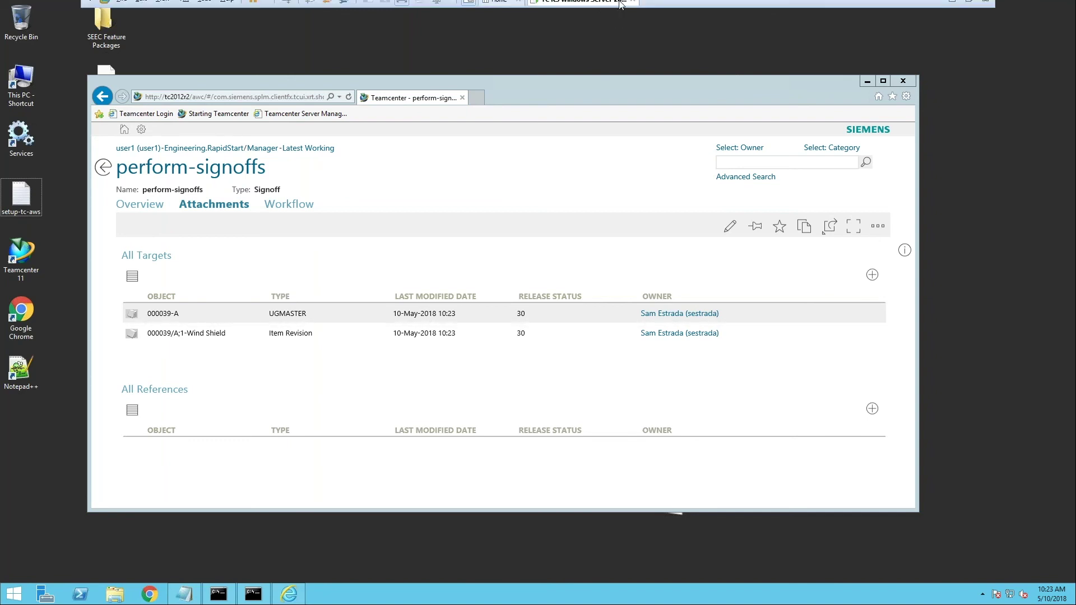
left_click(402, 8)
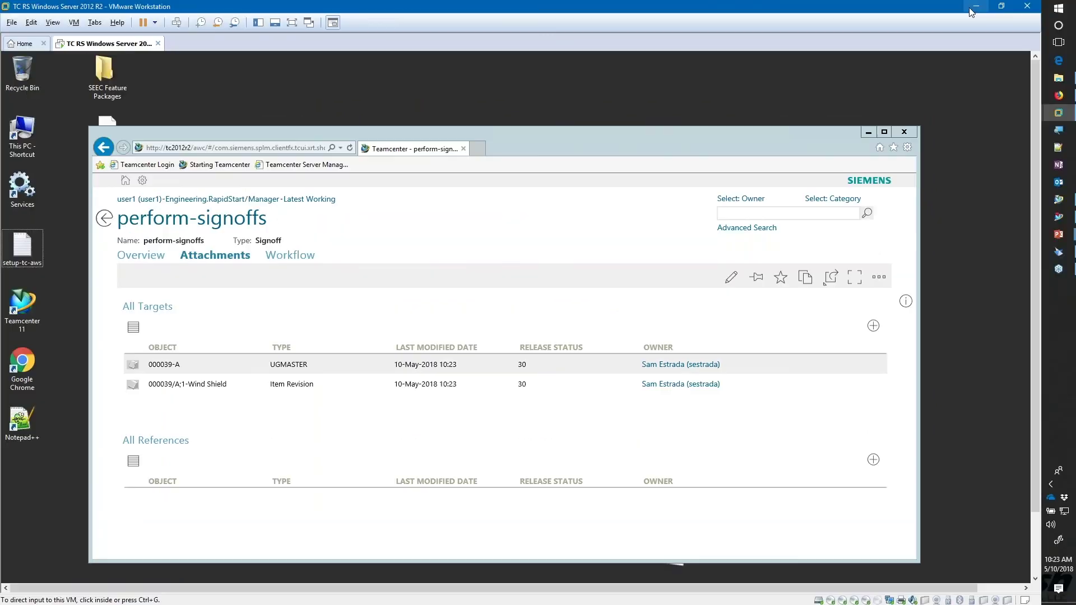
Back in NX, re-run the wind search and drag Wind Shield into the graphics window as a component
left_click(977, 7)
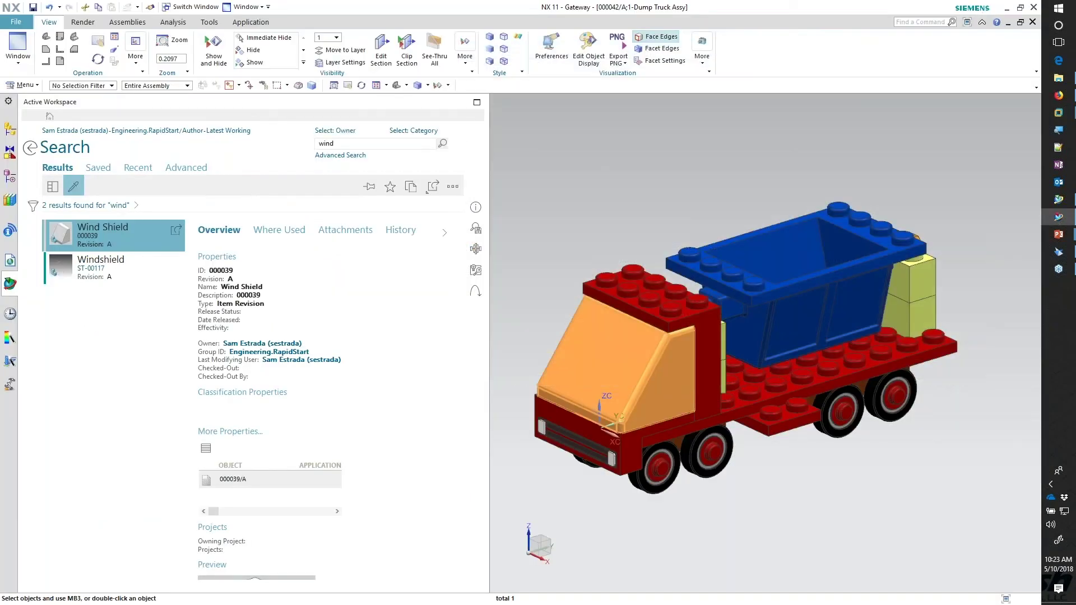
left_click(443, 144)
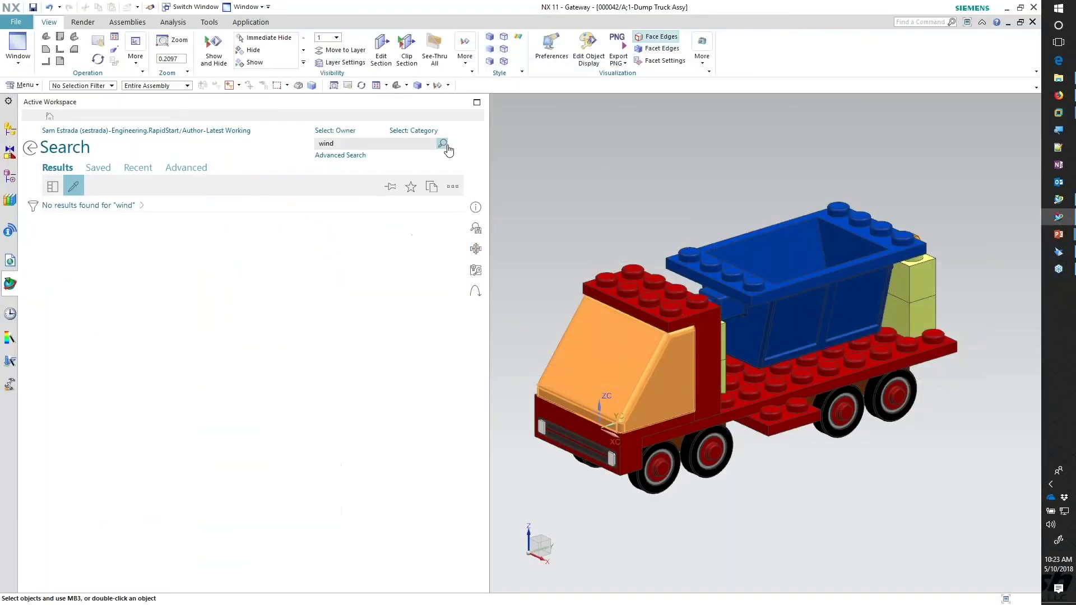
left_click(85, 247)
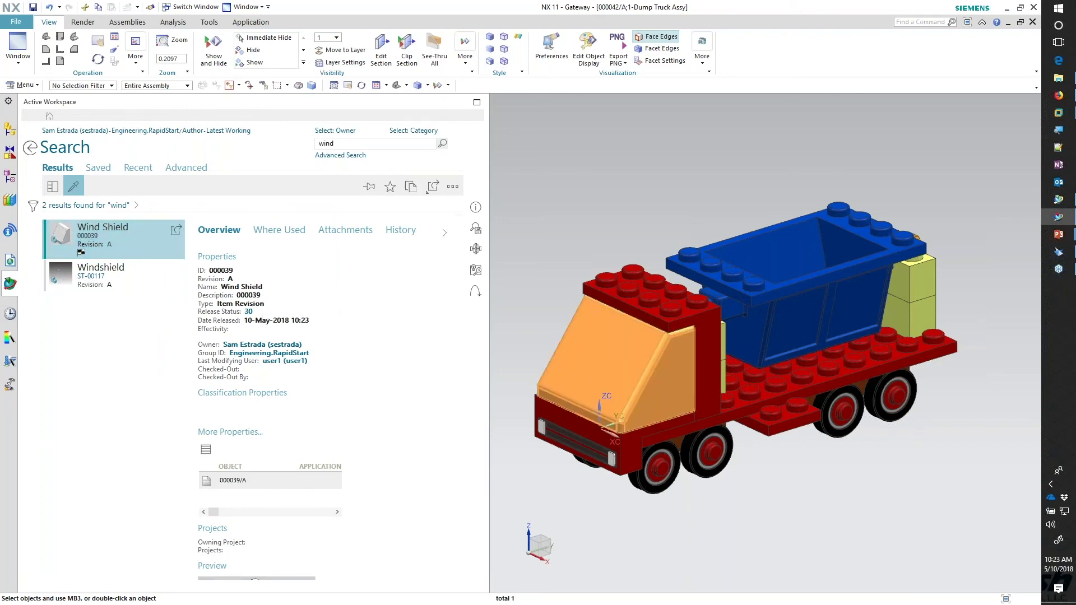
left_click_drag(87, 243, 622, 198)
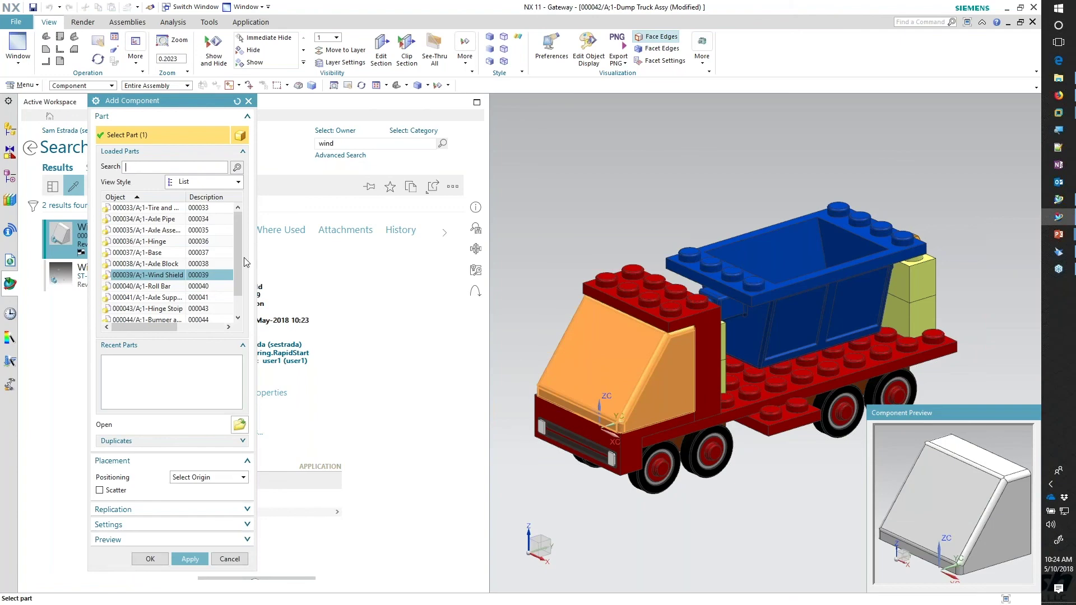
left_click(151, 559)
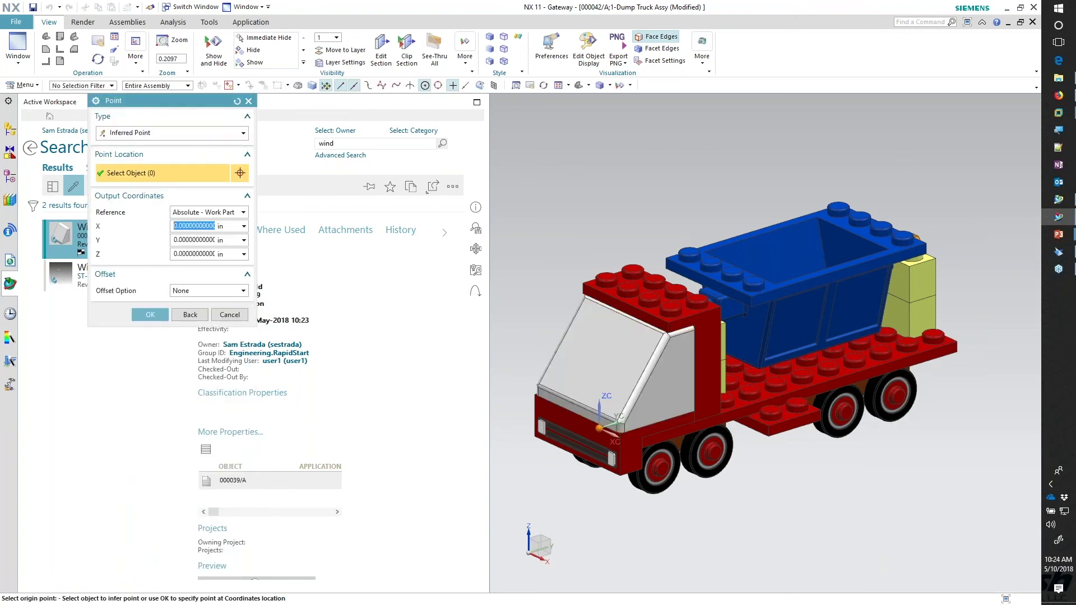
Confirm the placement point to add Wind Shield to Dump Truck Assy and display the Assembly Navigator
left_click(150, 315)
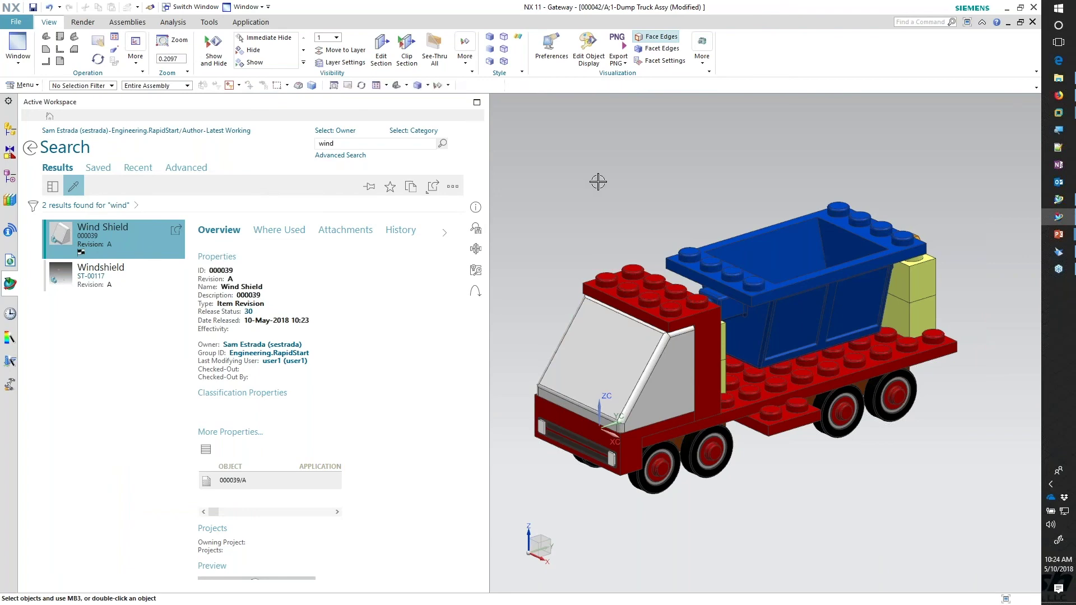
scroll(640, 353, "up", 5)
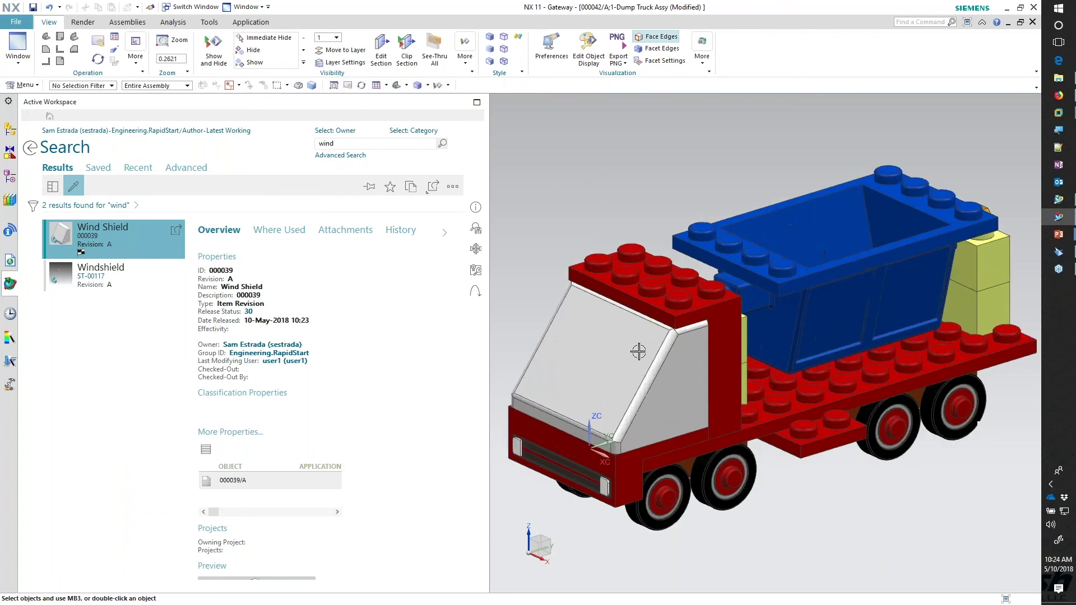
scroll(641, 357, "down", 10)
left_click(10, 130)
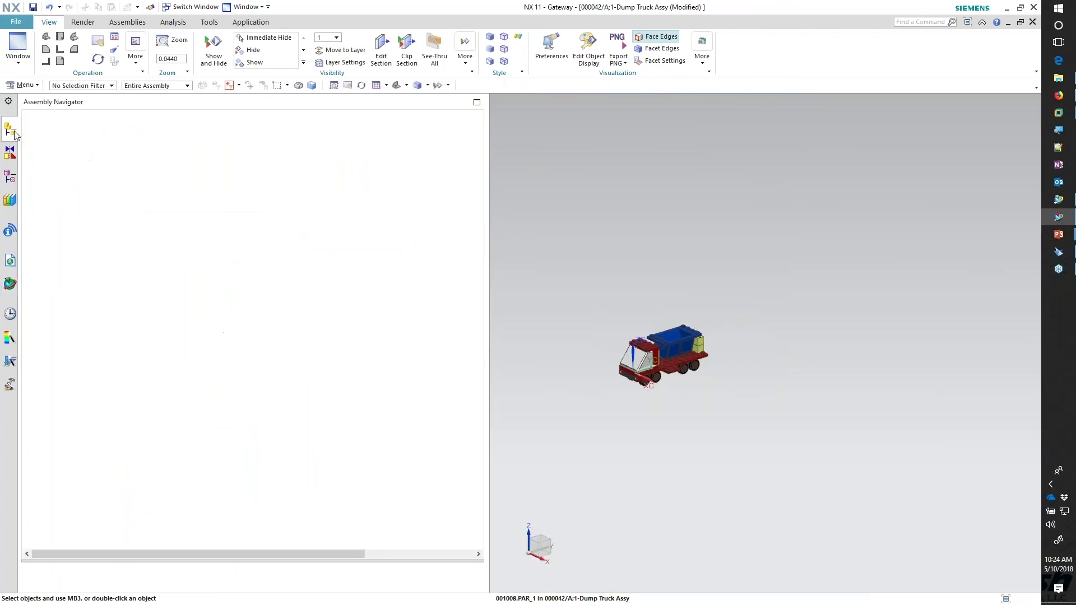